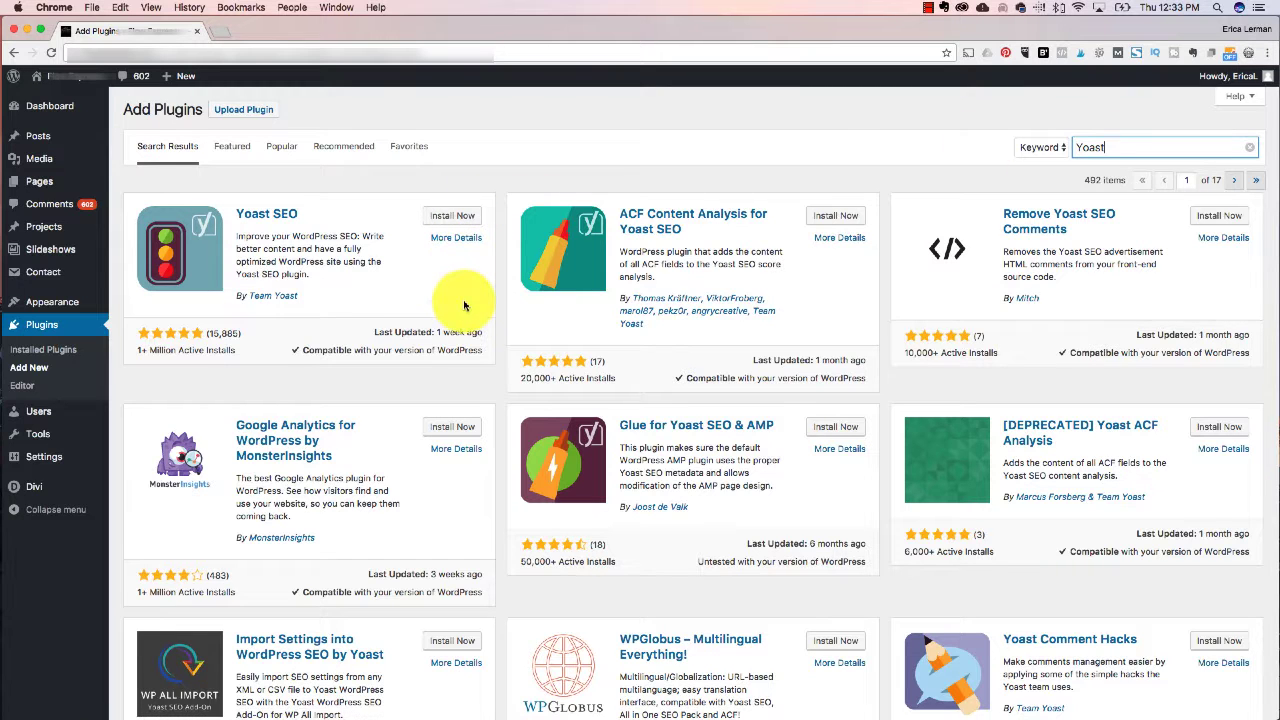
Install and activate the Yoast SEO plugin, and open its settings dashboard.
left_click(452, 217)
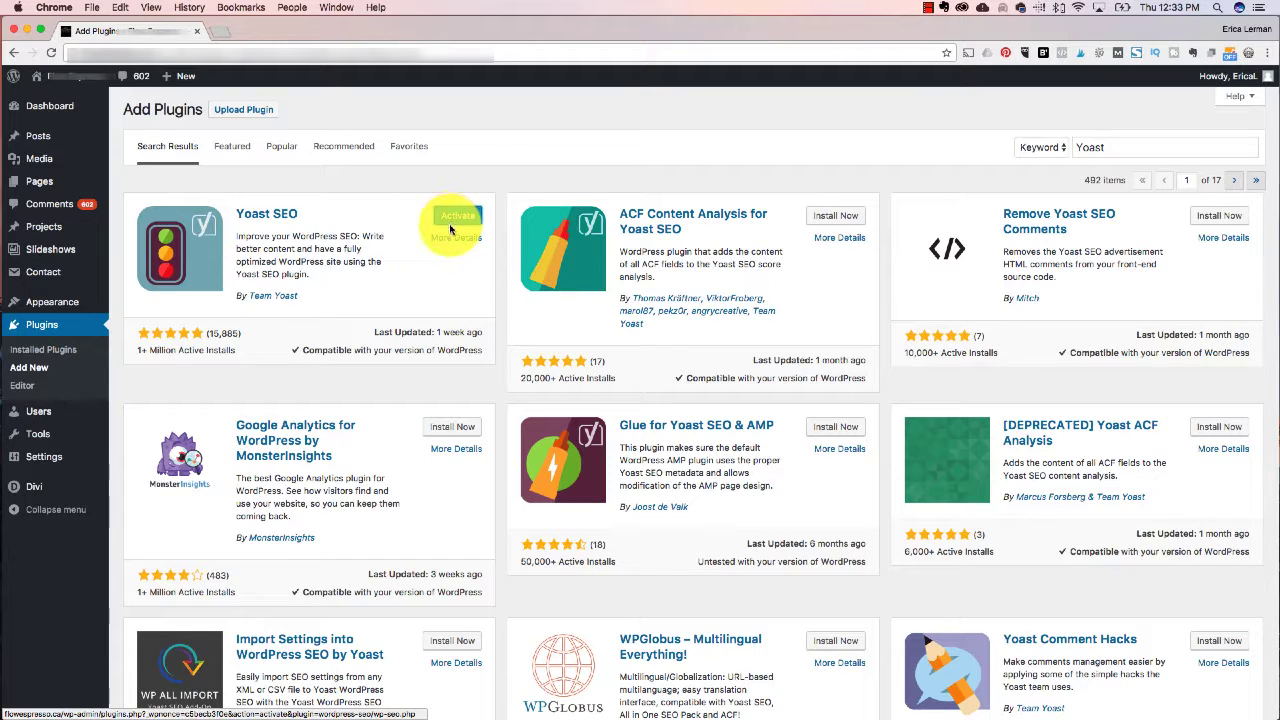
left_click(456, 218)
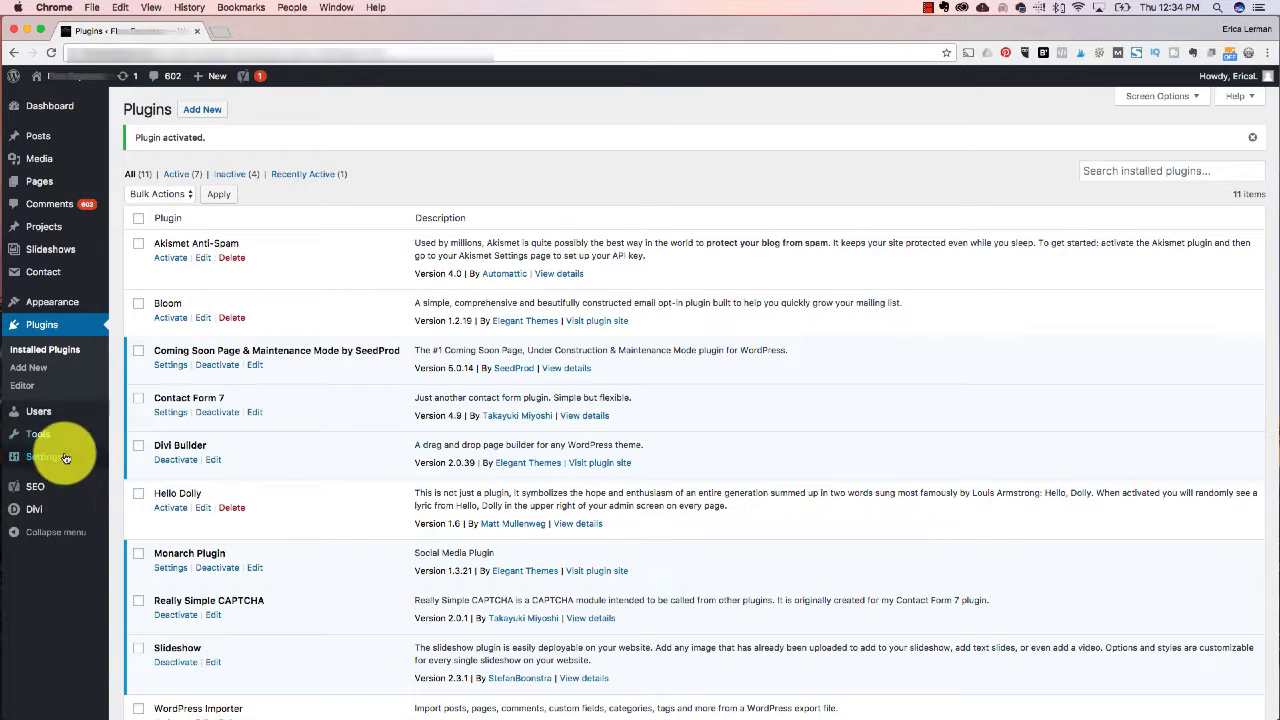
mouse_move(36, 490)
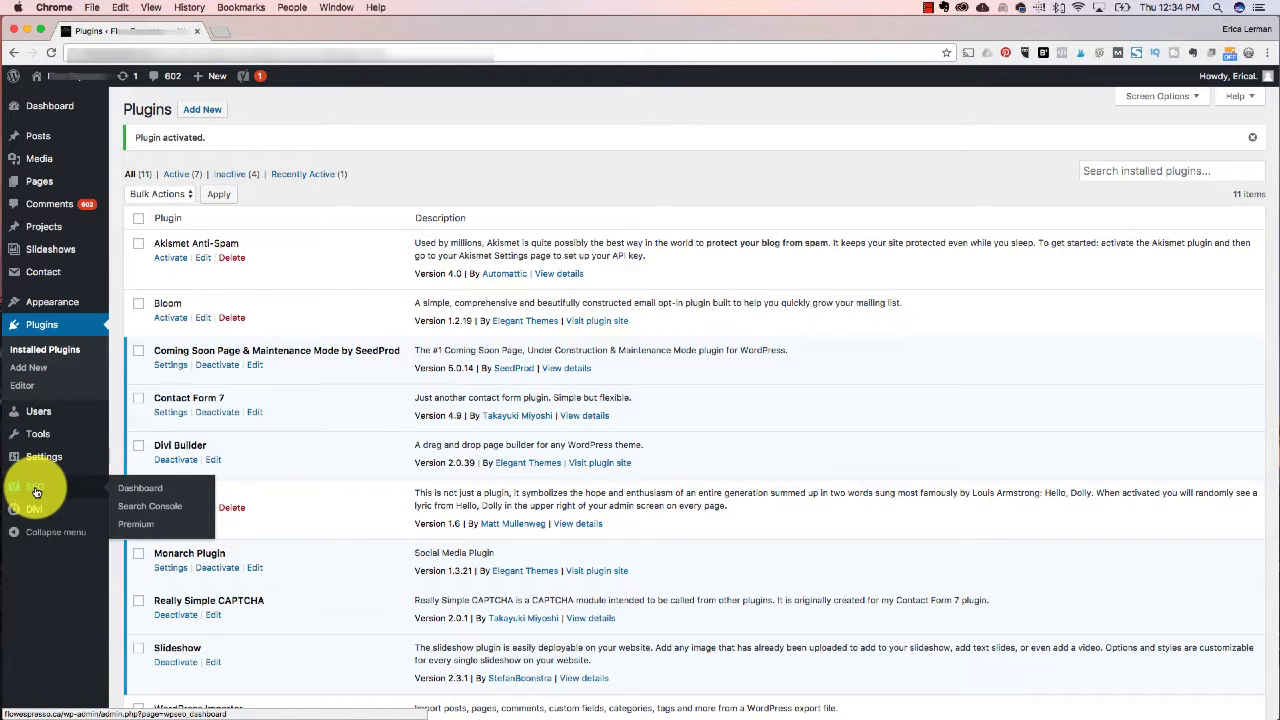
left_click(36, 490)
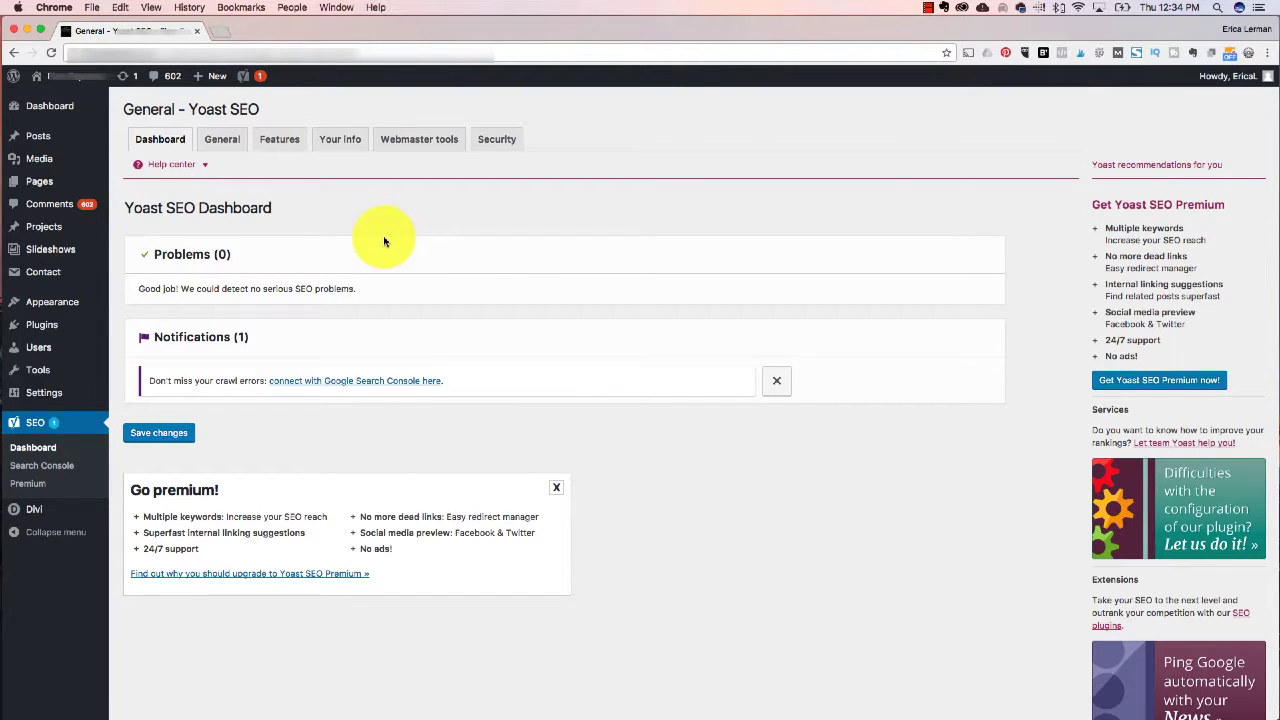
Enable the advanced settings pages in the Yoast SEO features and save the changes.
left_click(224, 141)
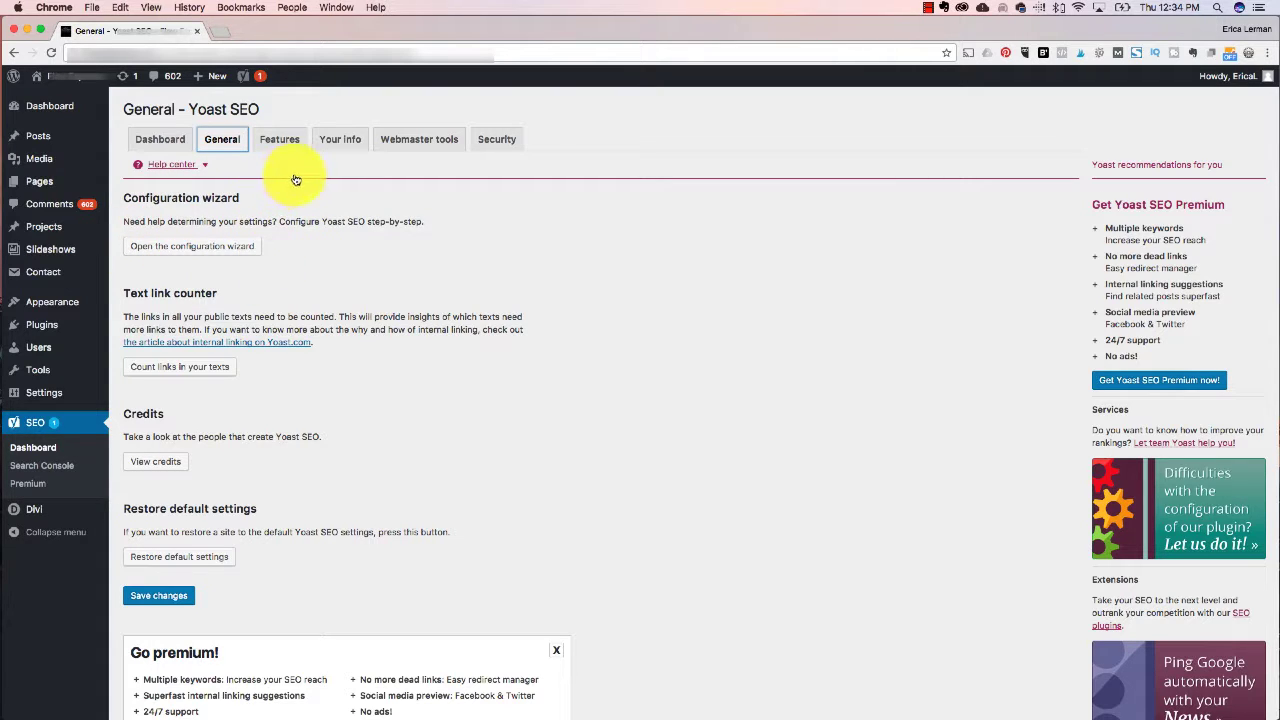
left_click(285, 146)
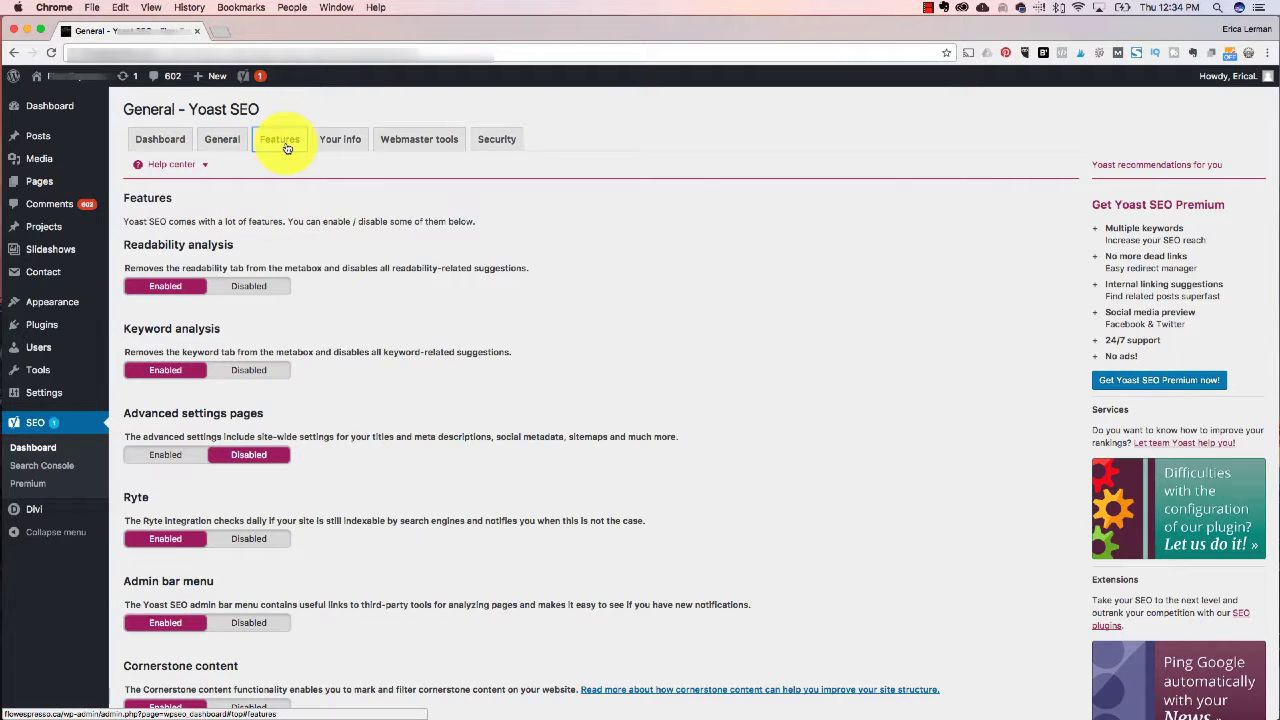
scroll(564, 312, "down", 3)
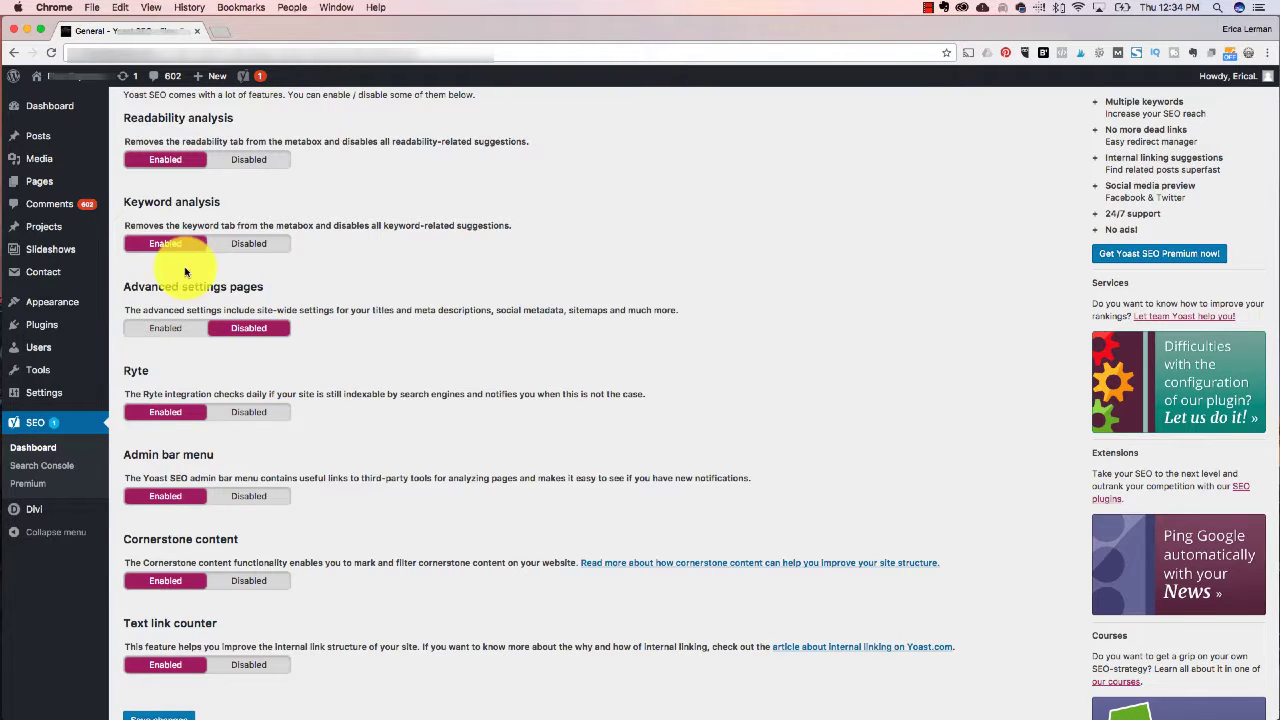
left_click(161, 333)
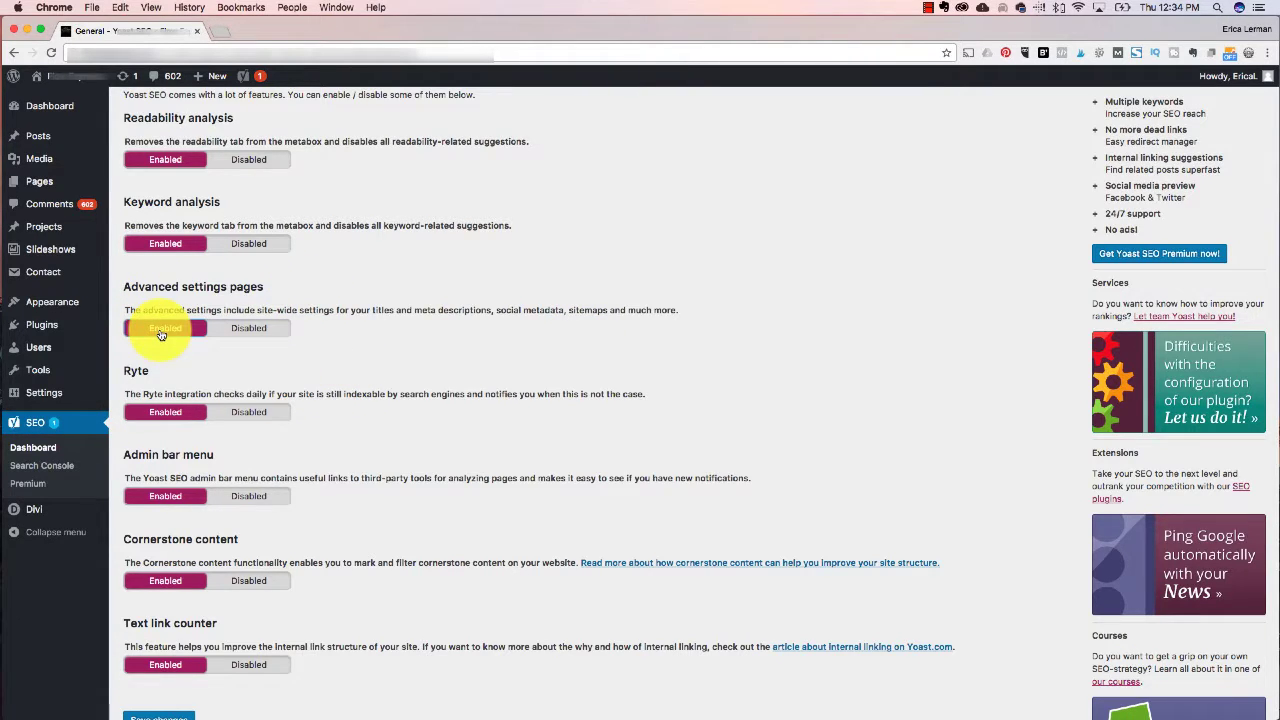
scroll(161, 333, "up", 3)
scroll(315, 472, "down", 5)
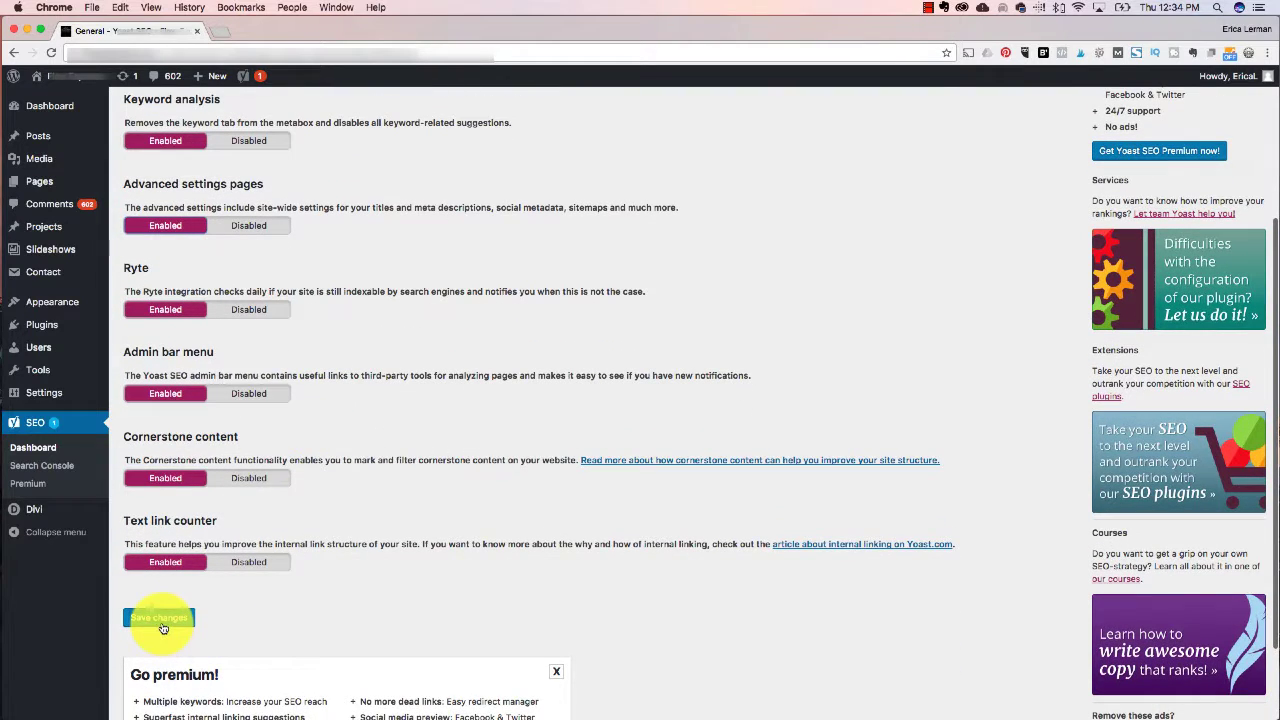
left_click(160, 619)
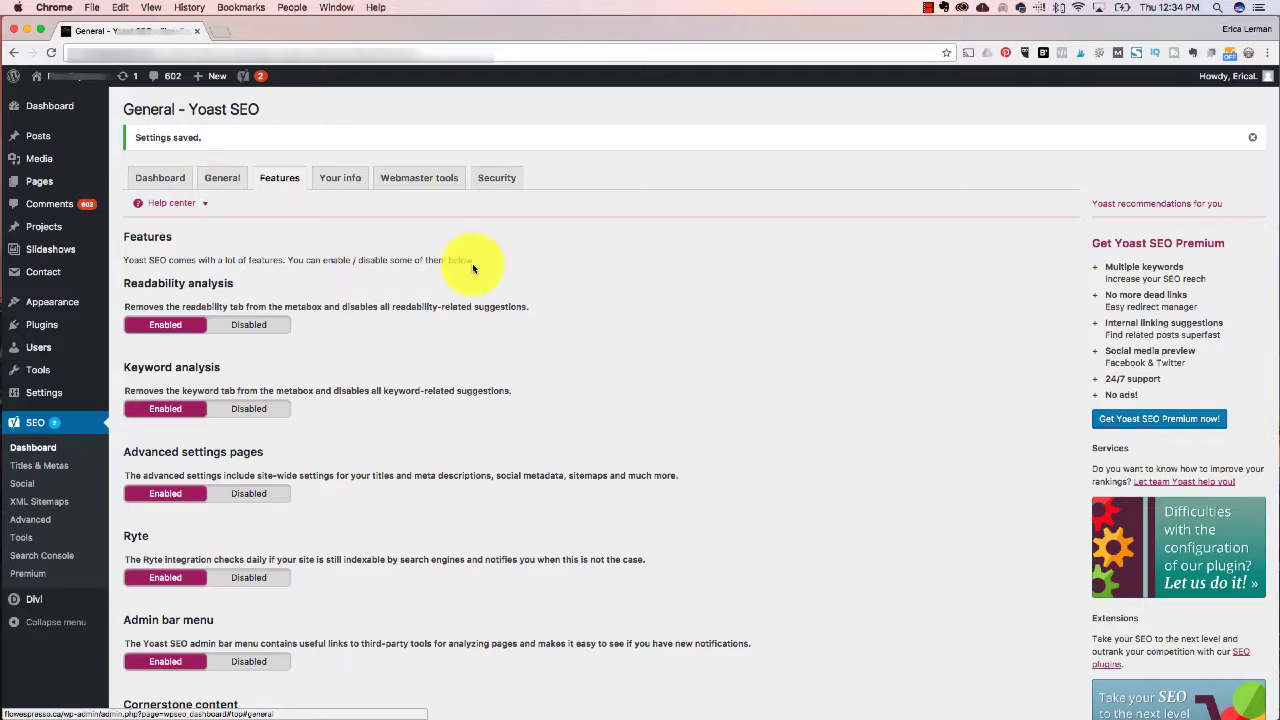
Replace the website name in the Yoast SEO site information with the site's full name.
scroll(548, 345, "down", 3)
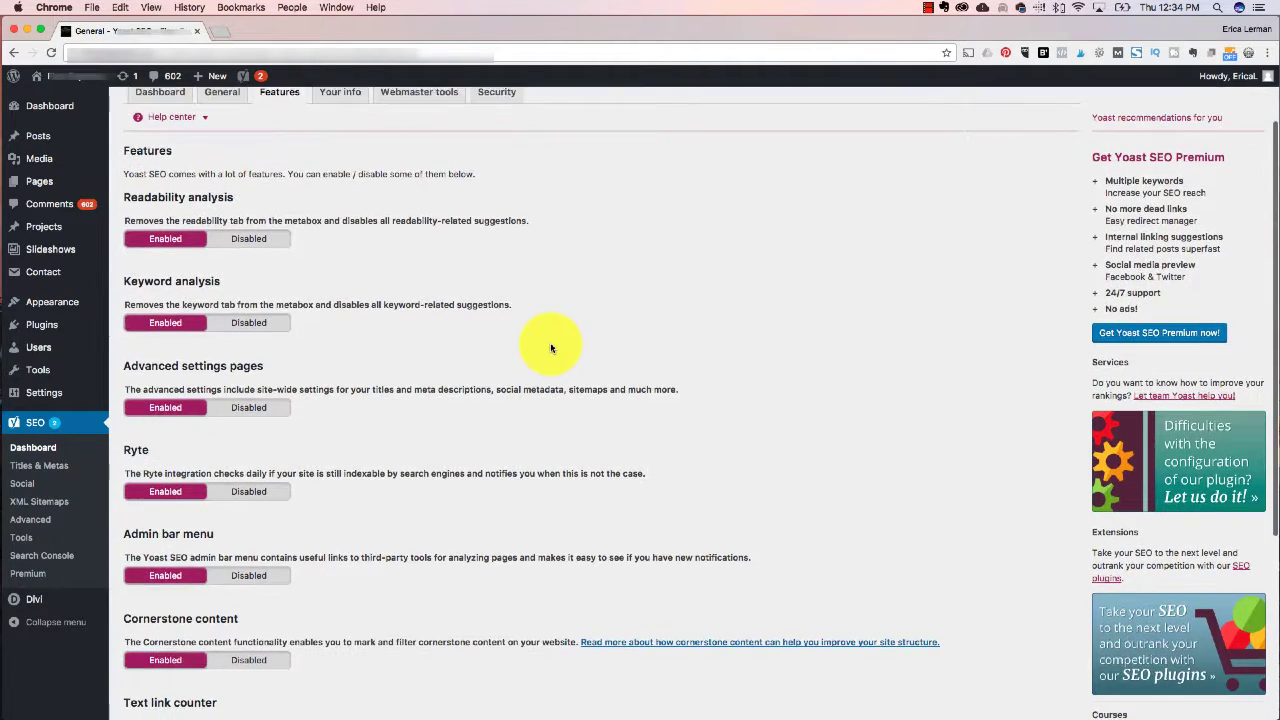
scroll(550, 347, "down", 3)
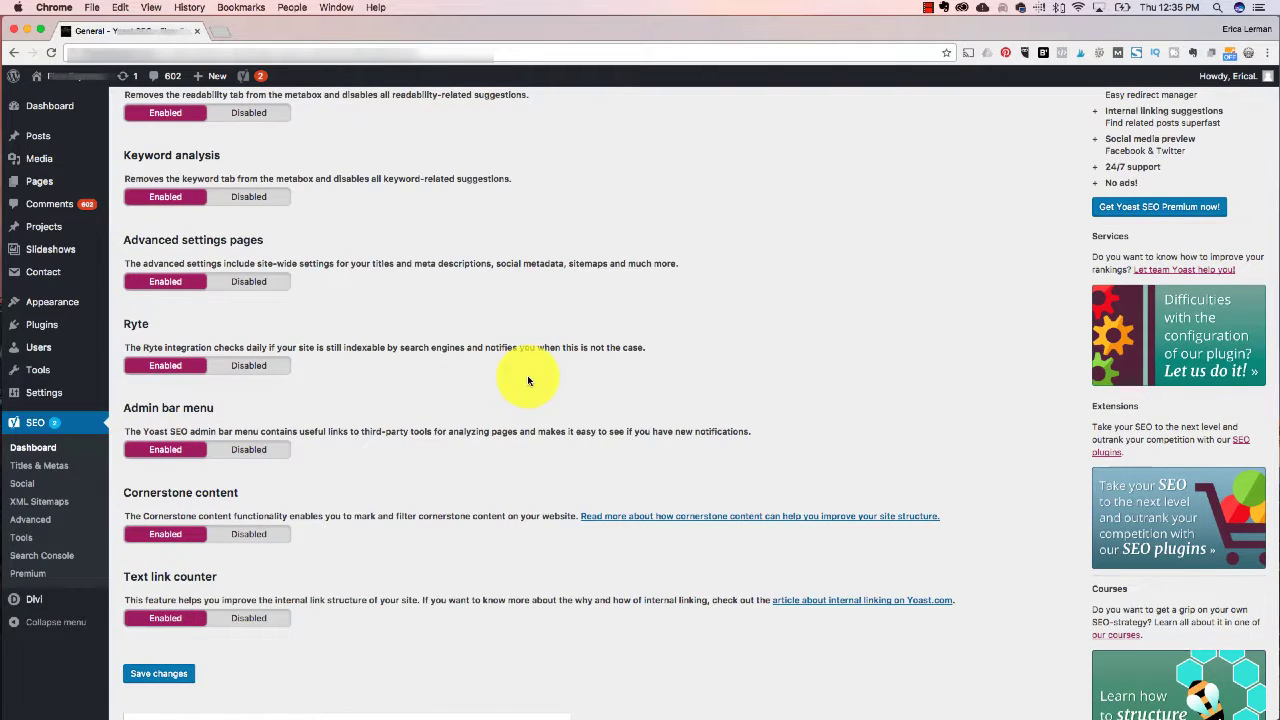
scroll(530, 380, "down", 4)
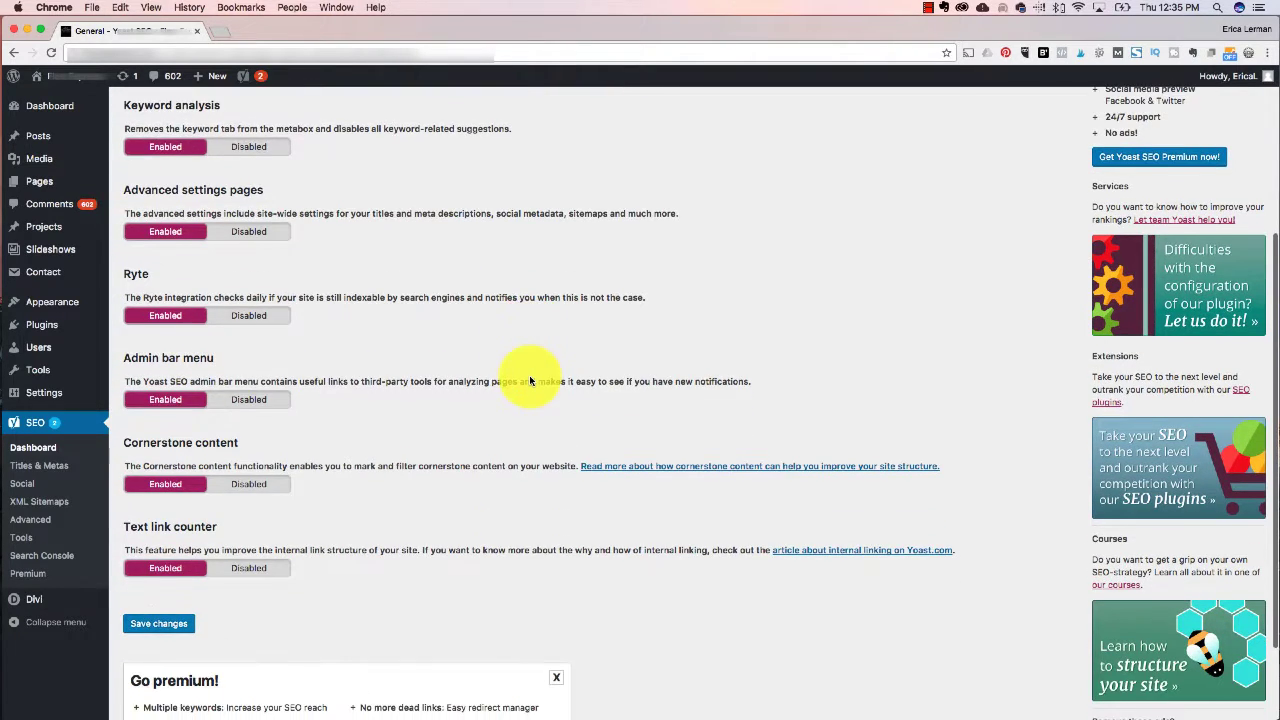
scroll(530, 380, "down", 2)
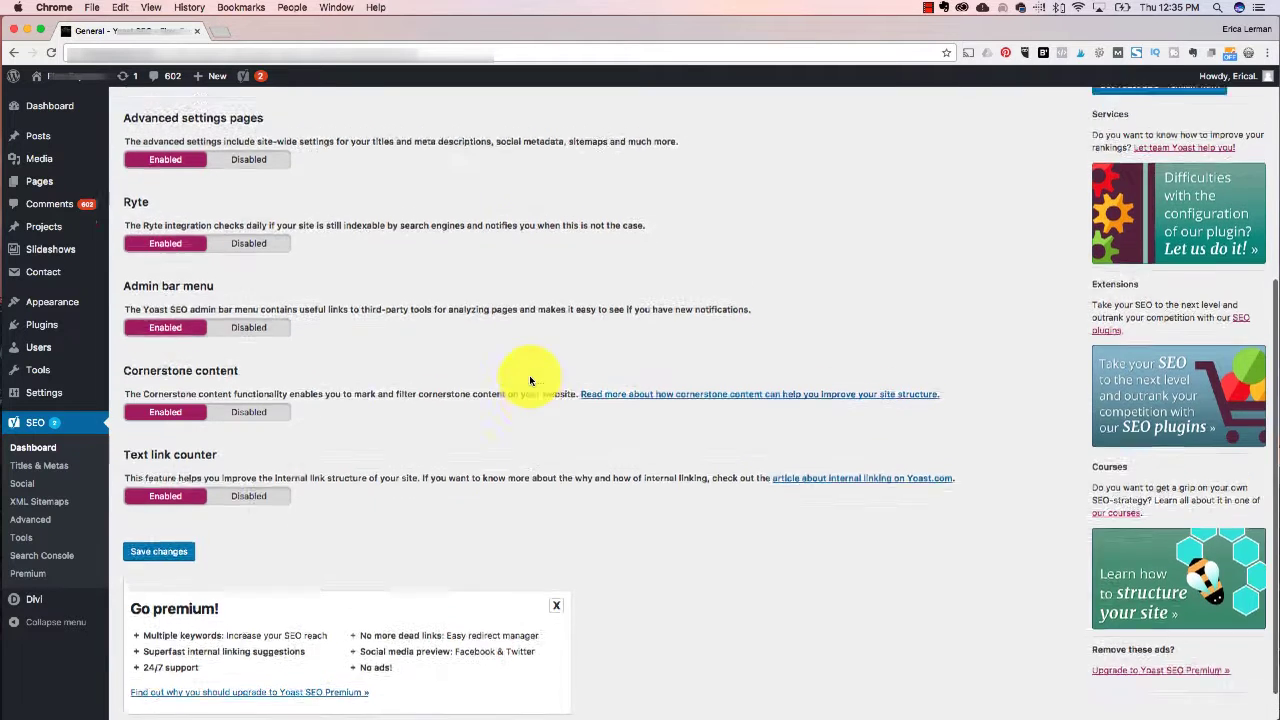
scroll(529, 375, "up", 10)
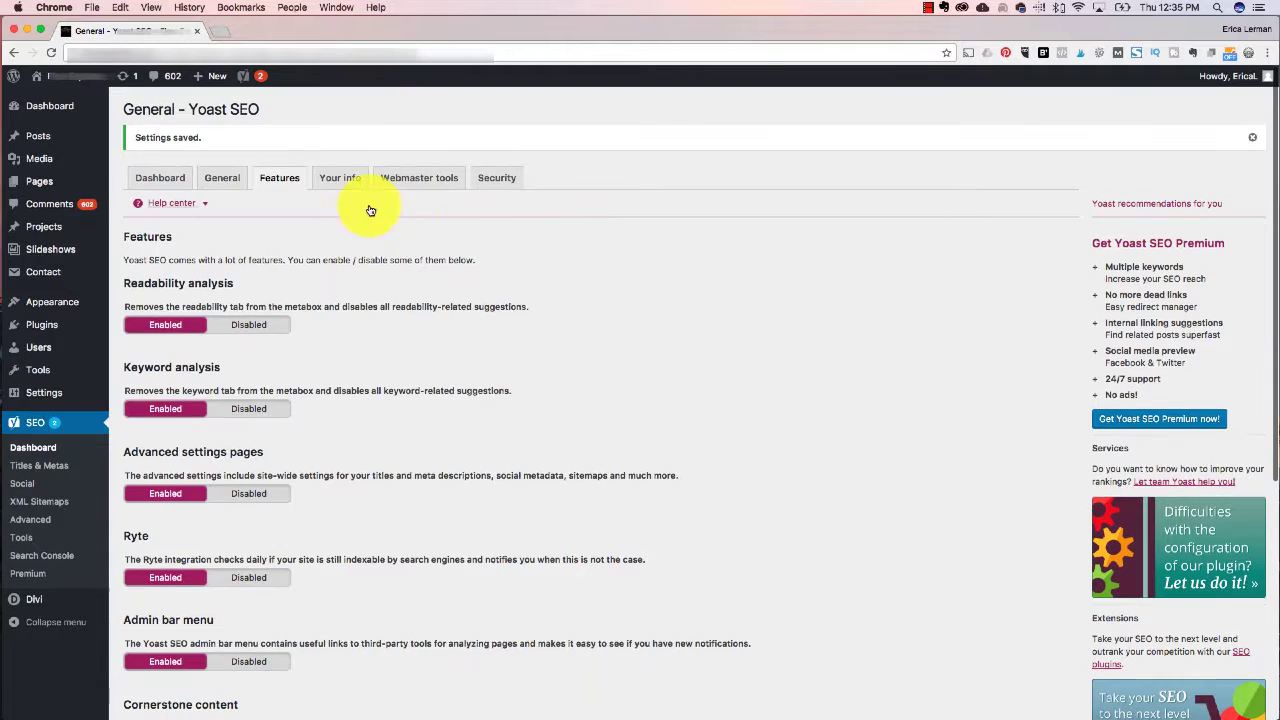
left_click(348, 186)
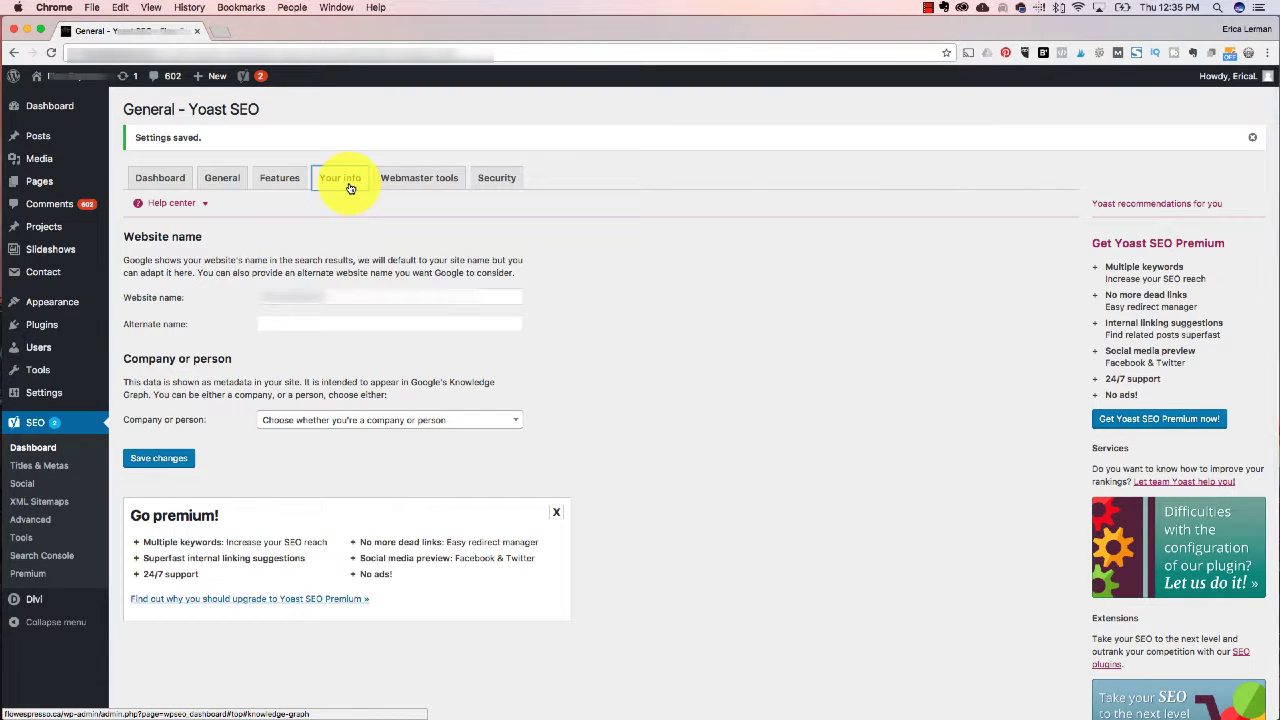
triple_click(354, 298)
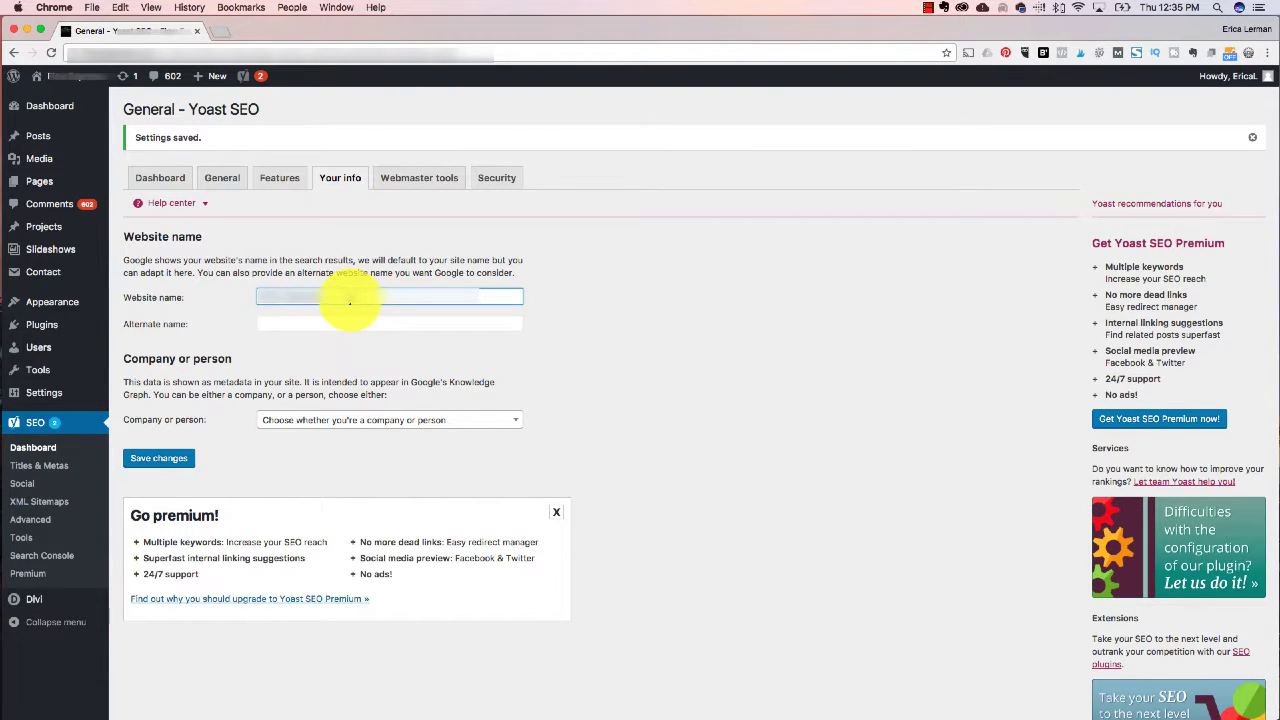
type("Raw Epicure")
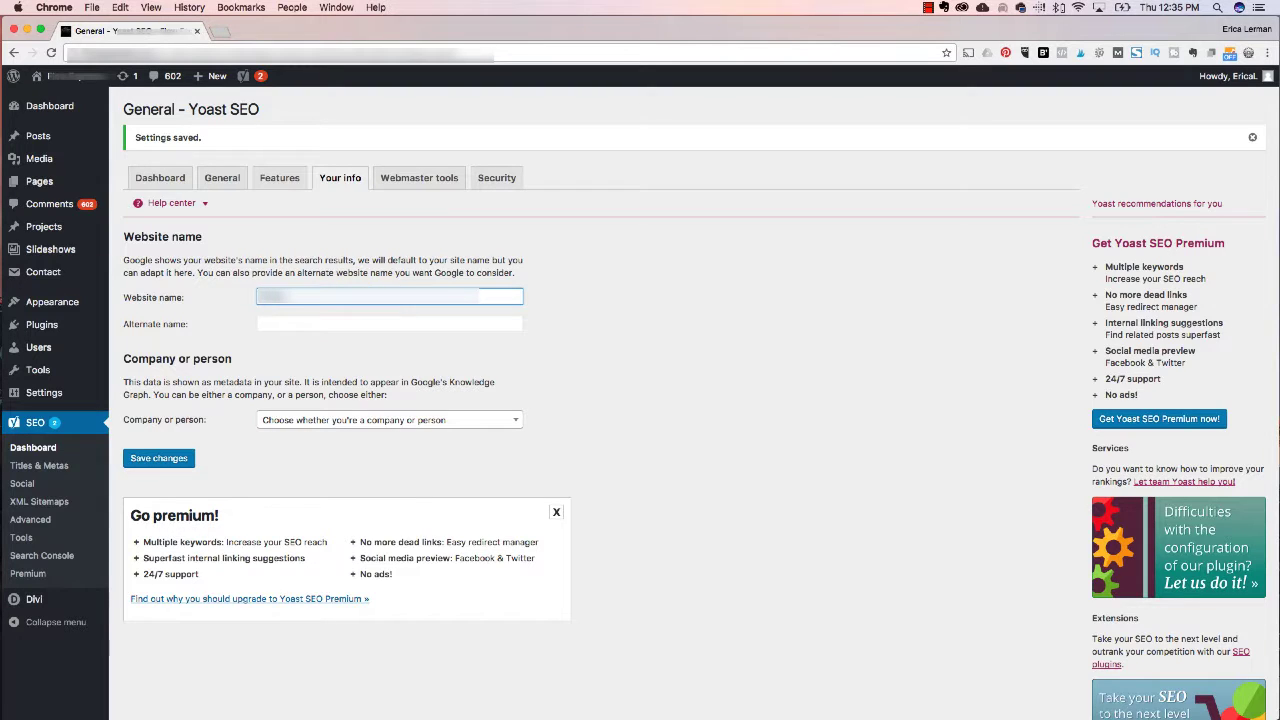
type("an with Eri")
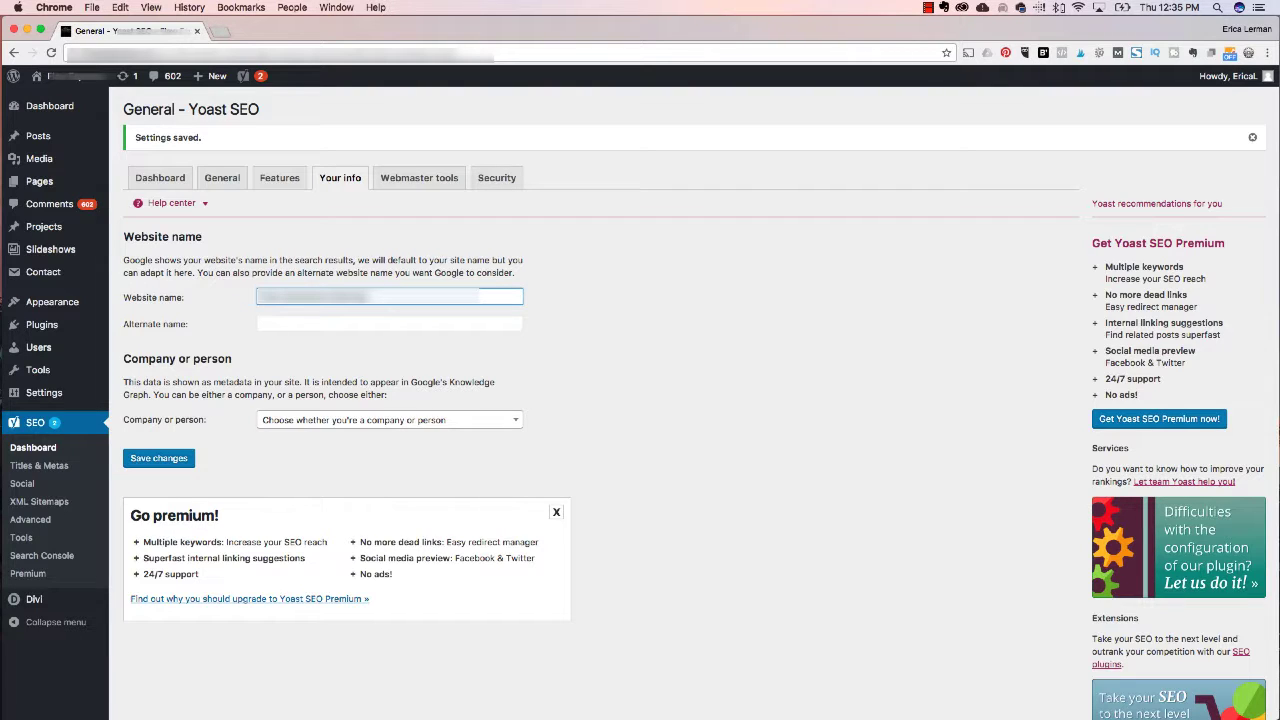
type("ca Lerman")
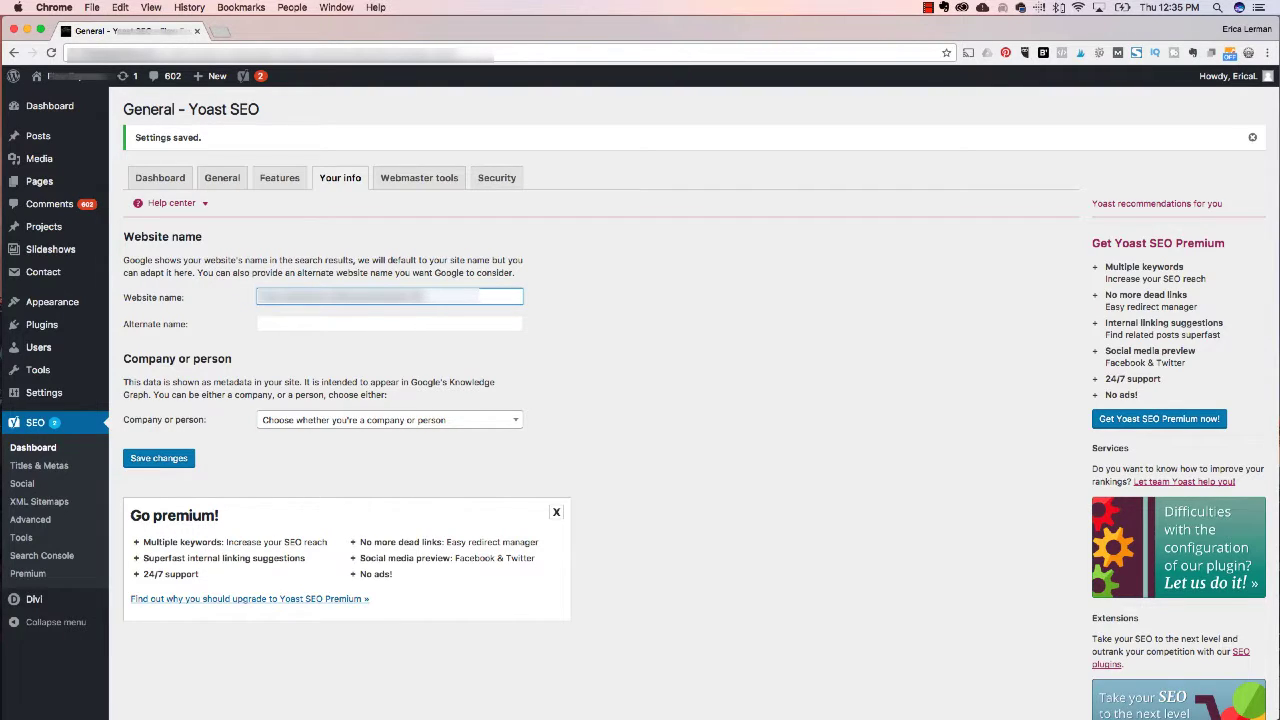
type(" Desig")
Identify the site as a Company, enter the company name, and save the changes.
left_click(466, 421)
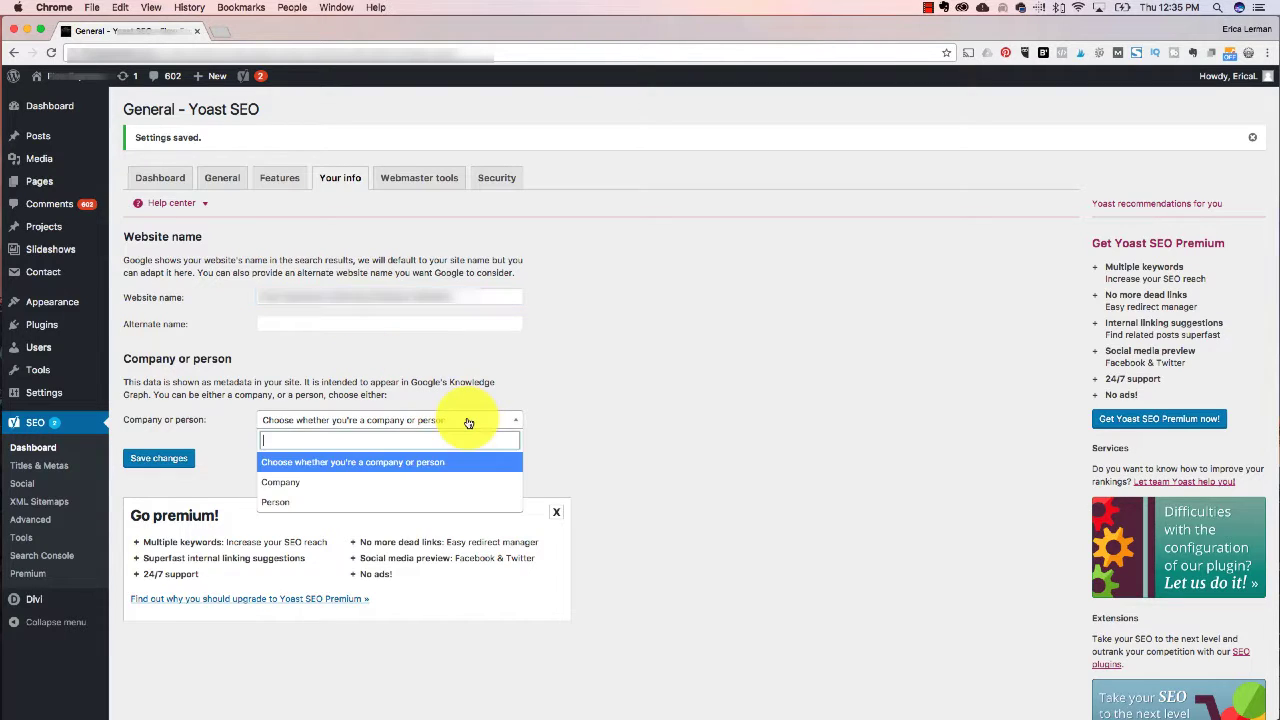
left_click(354, 483)
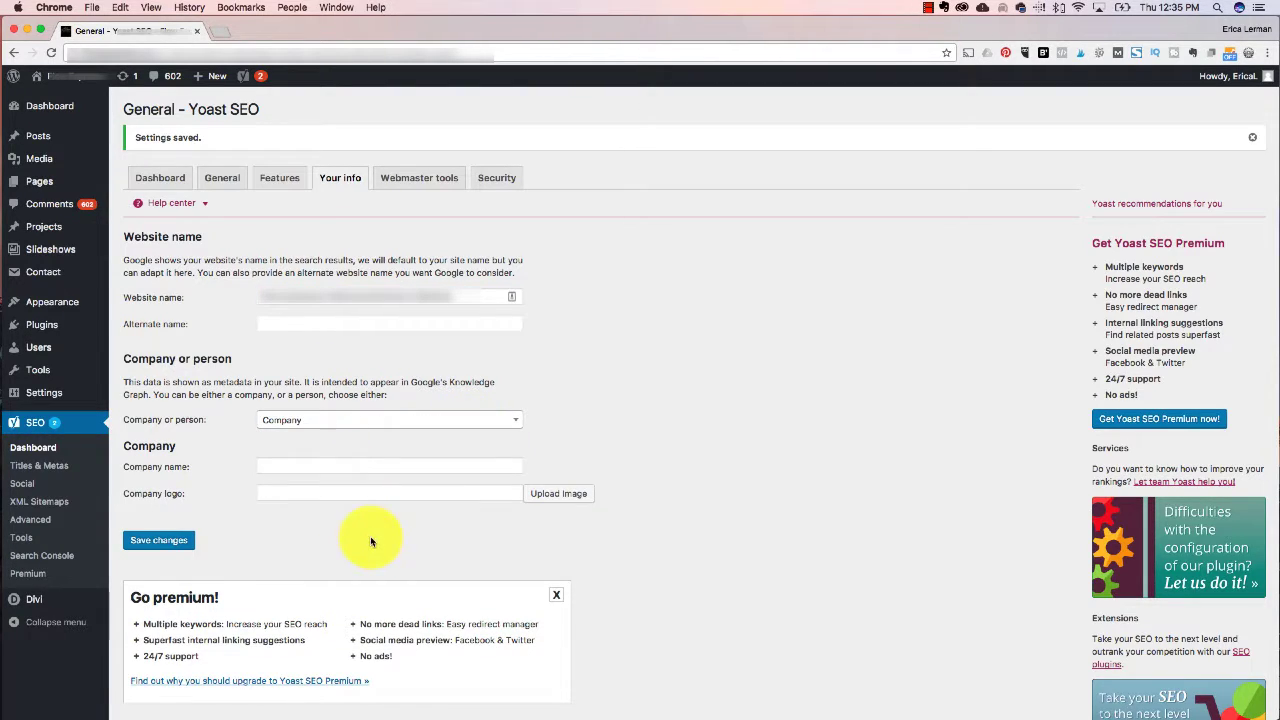
left_click(315, 467)
type("[blurred]")
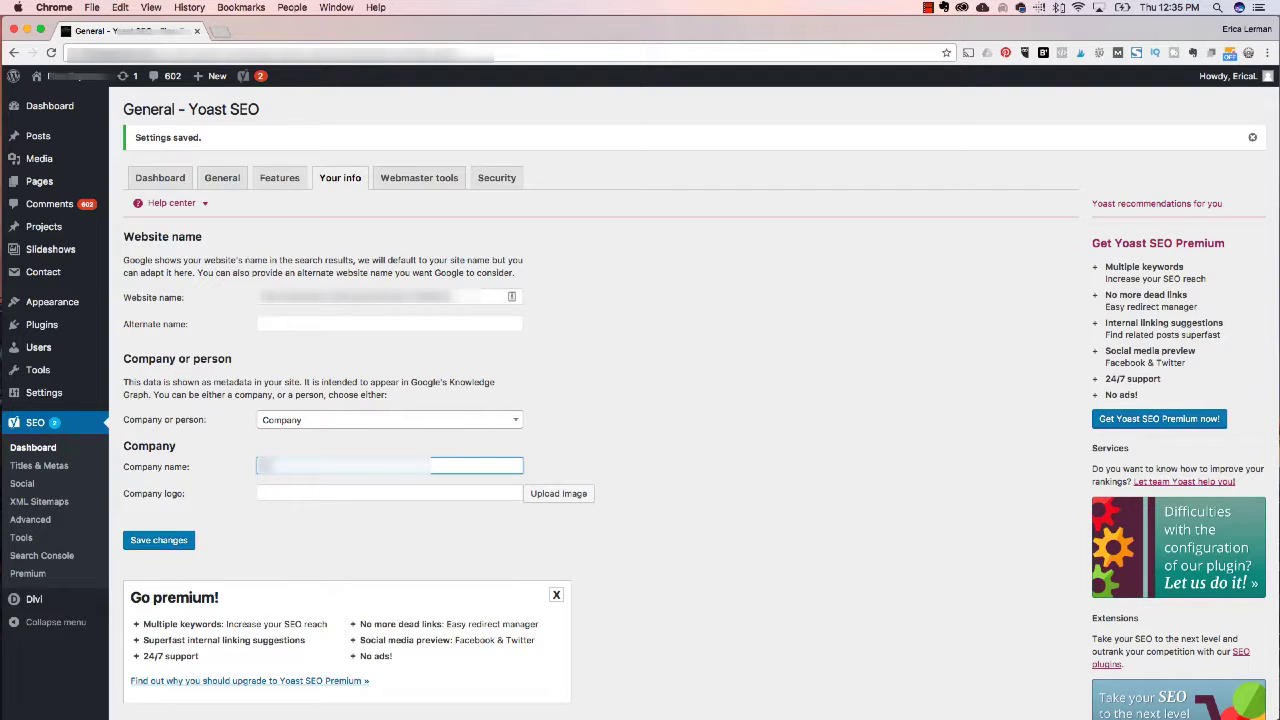
type("[blurred]")
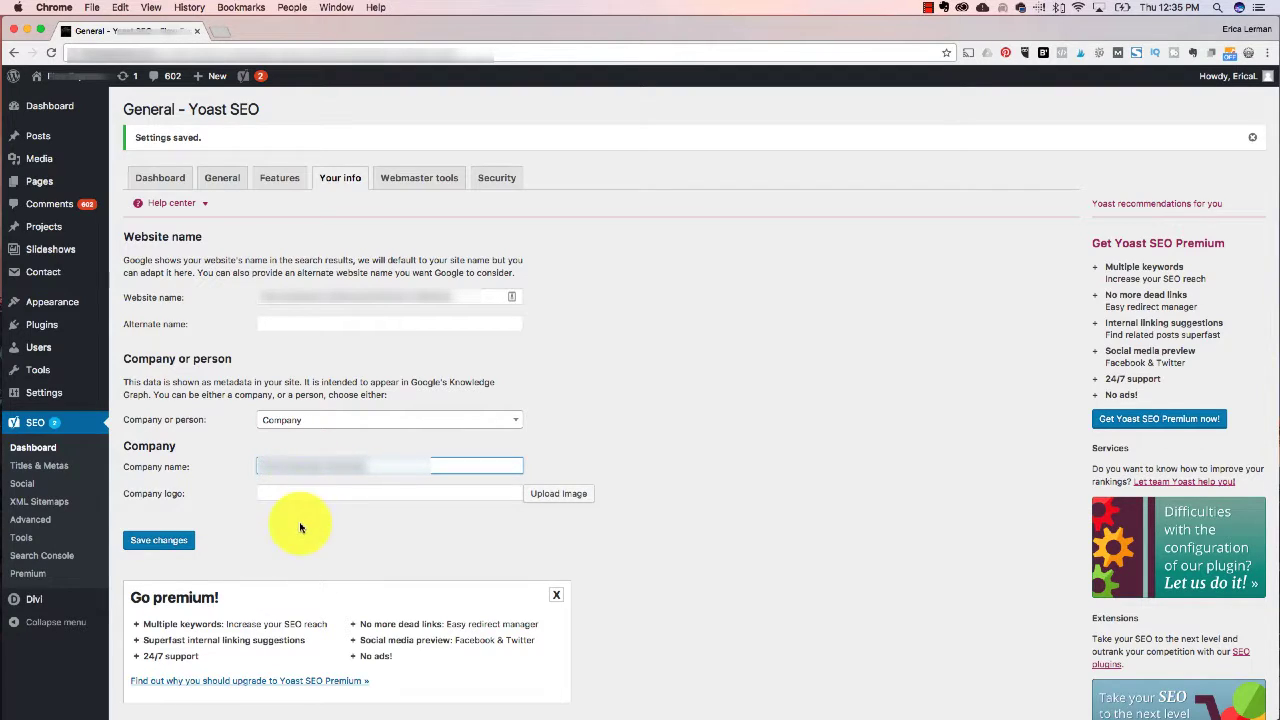
left_click(175, 541)
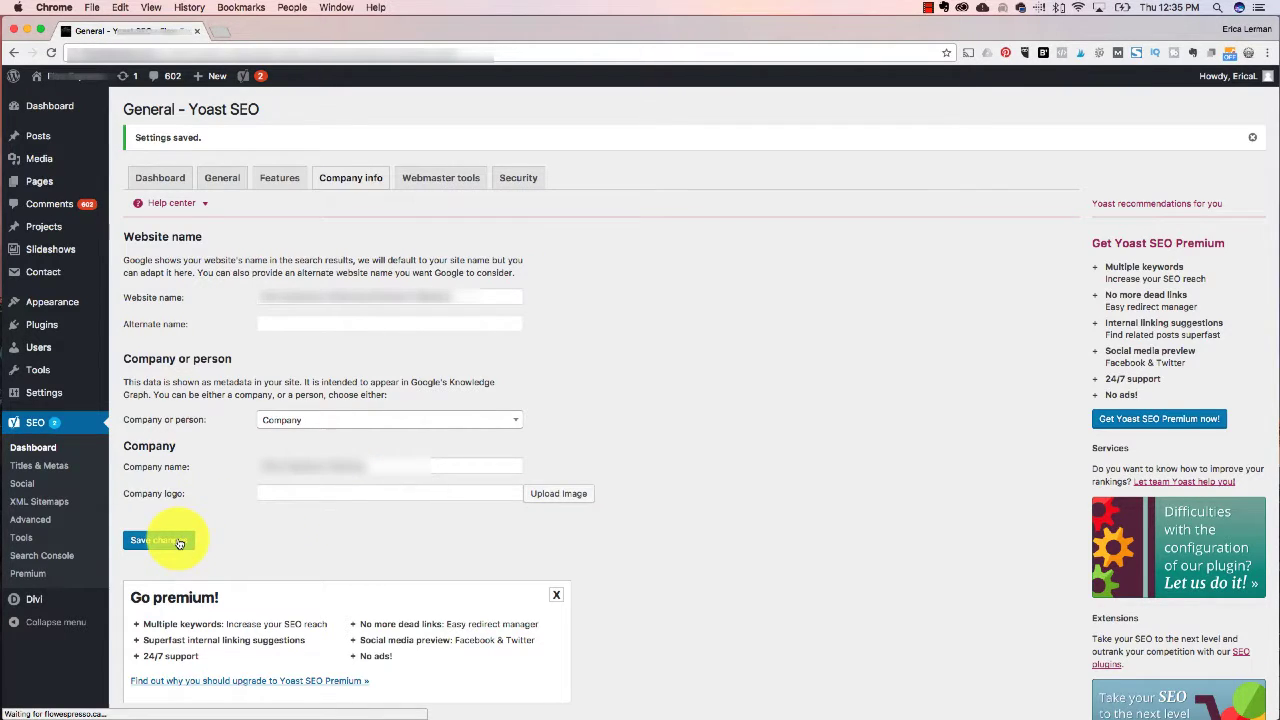
Review the webmaster tools verification fields and the security setting for the Yoast SEO meta box.
left_click(425, 184)
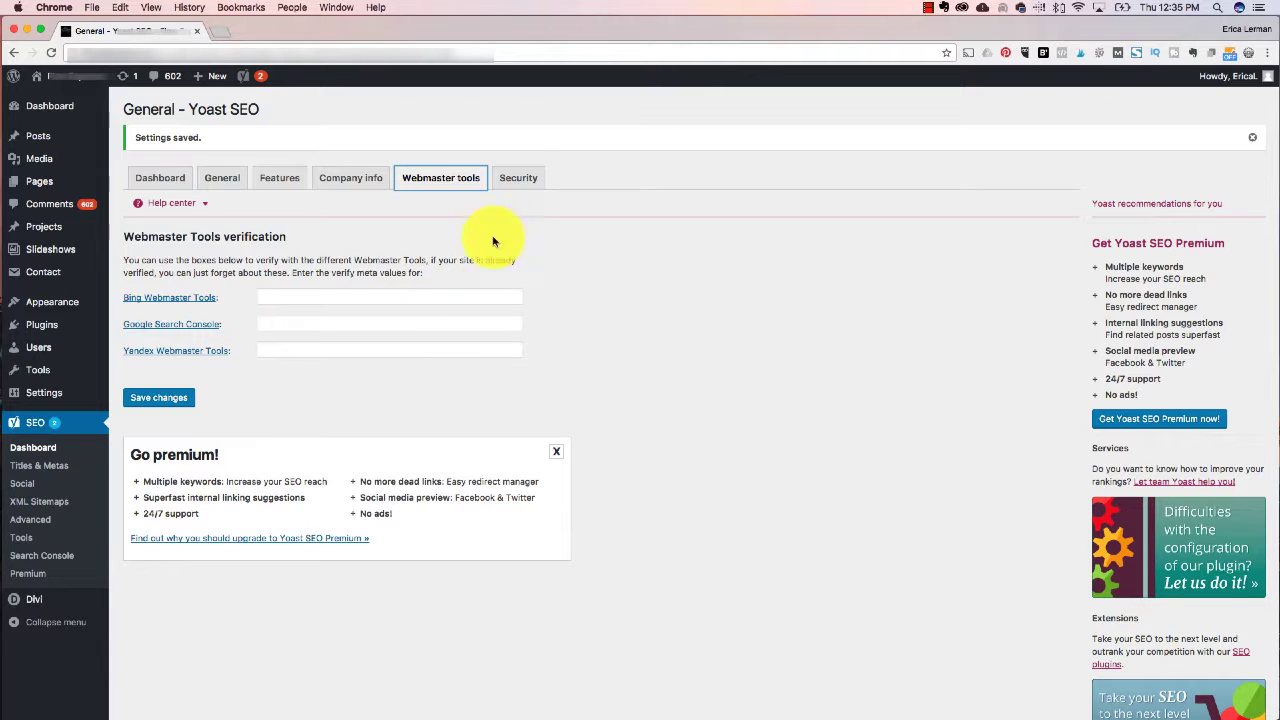
left_click(518, 178)
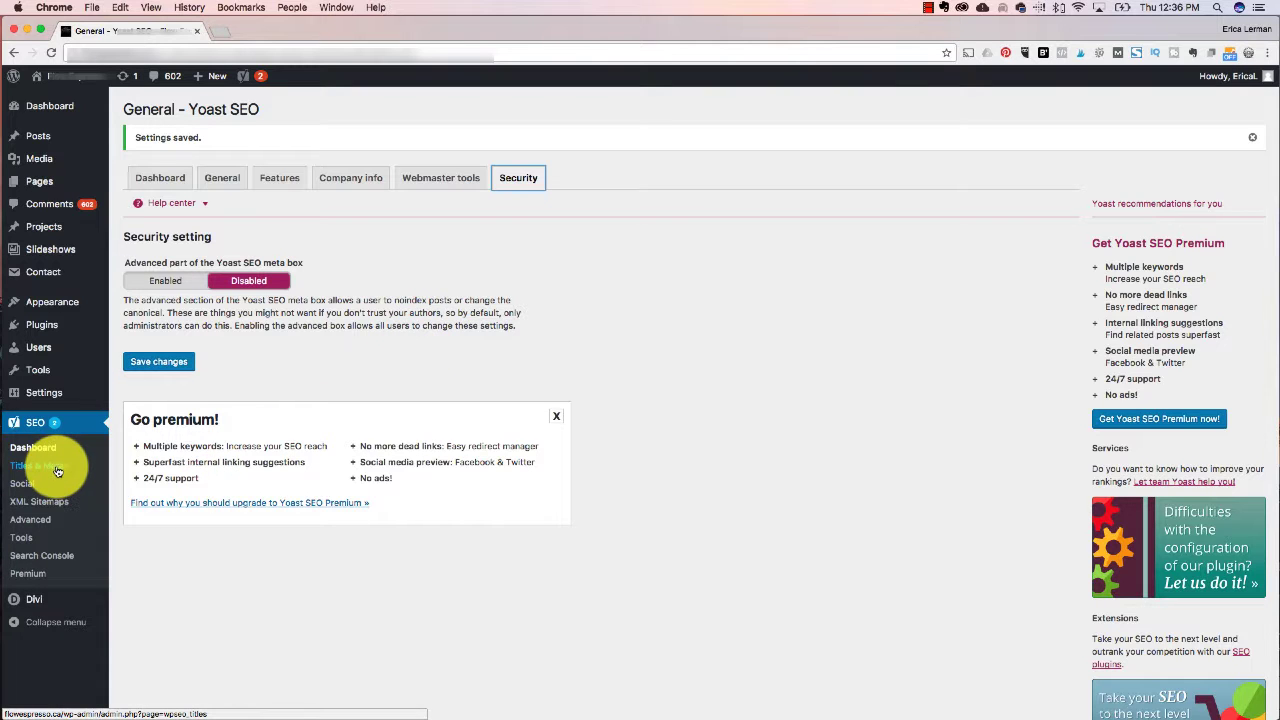
scroll(56, 470, "down", 1)
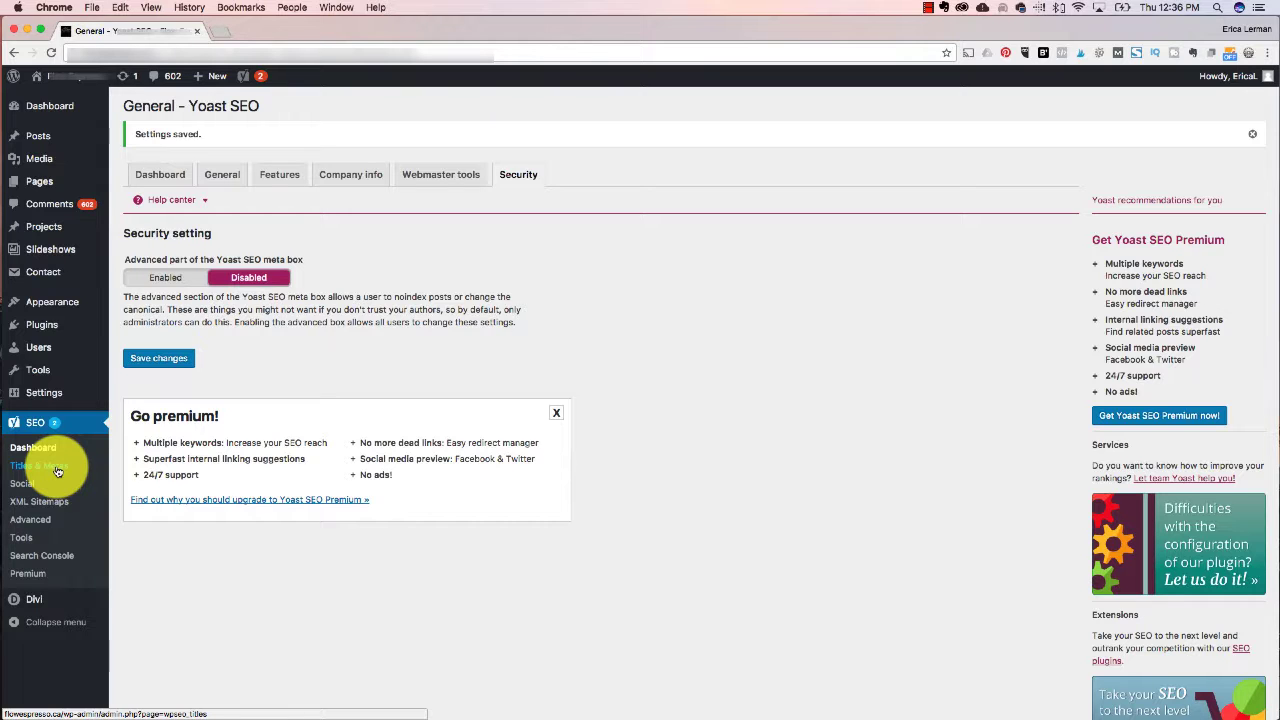
Set the title separator to the vertical bar | in the Titles & Metas settings and save the changes.
left_click(58, 467)
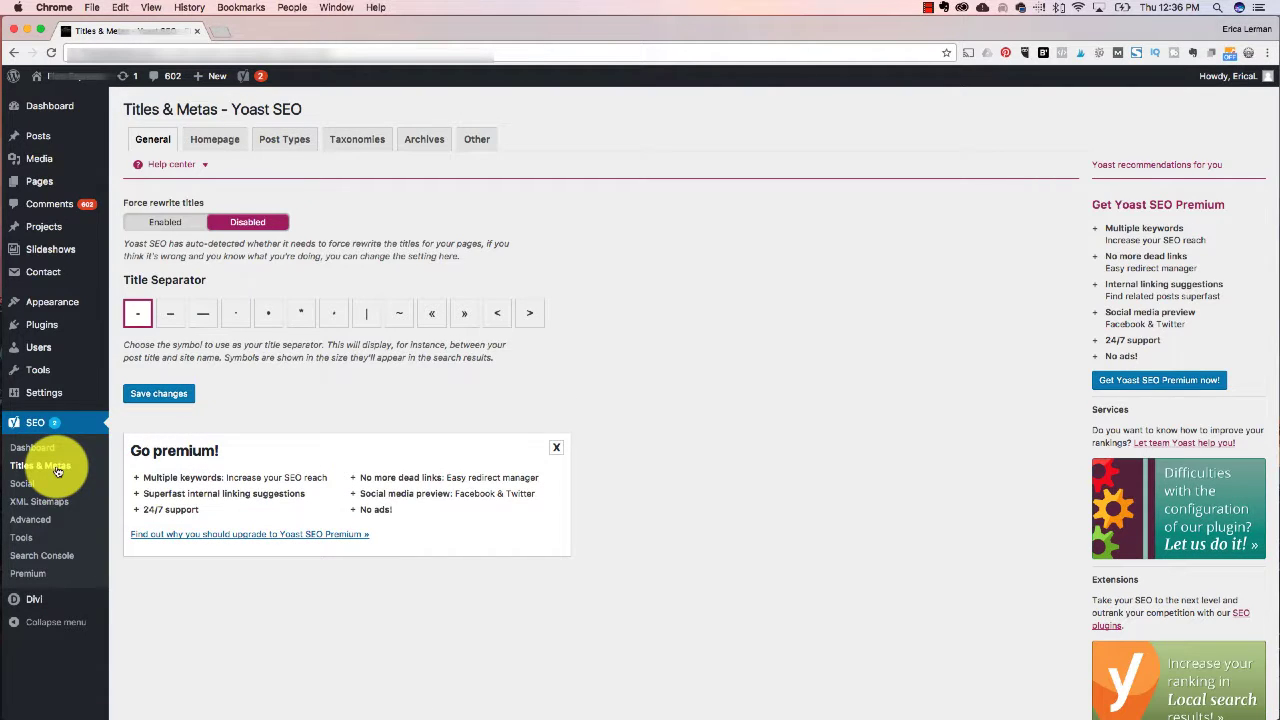
scroll(150, 450, "down", 1)
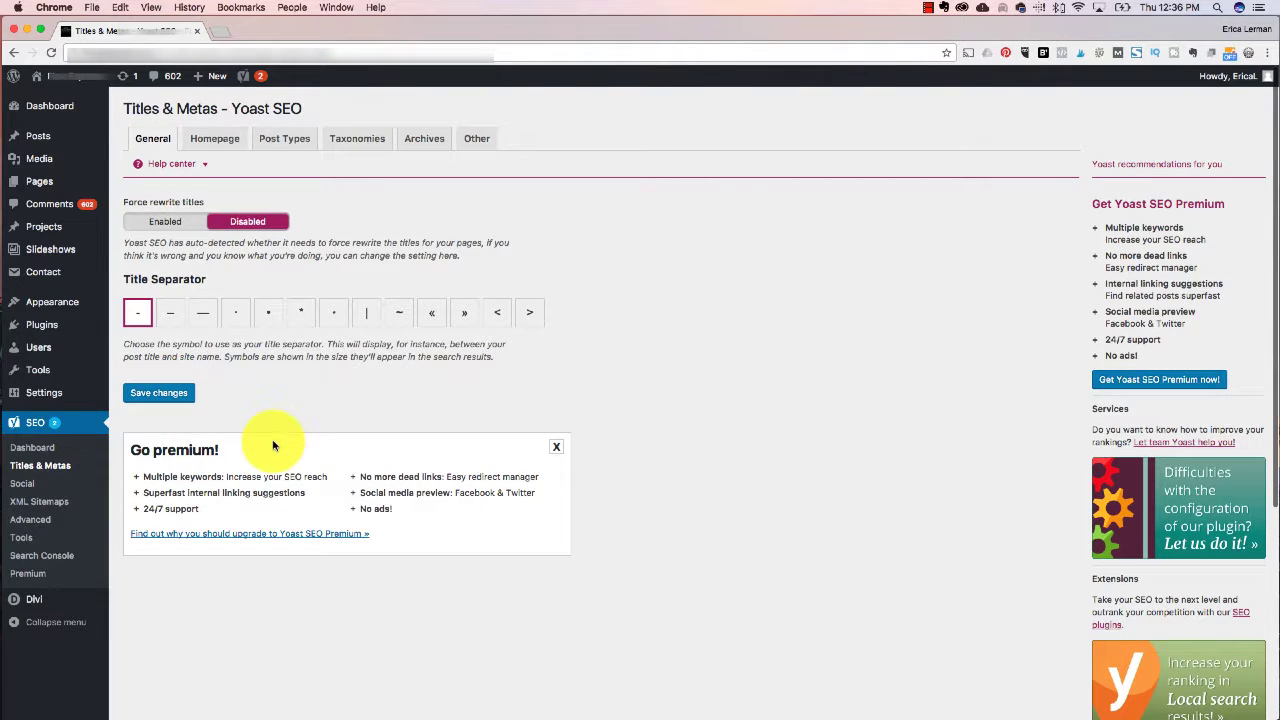
scroll(310, 380, "down", 1)
left_click(365, 306)
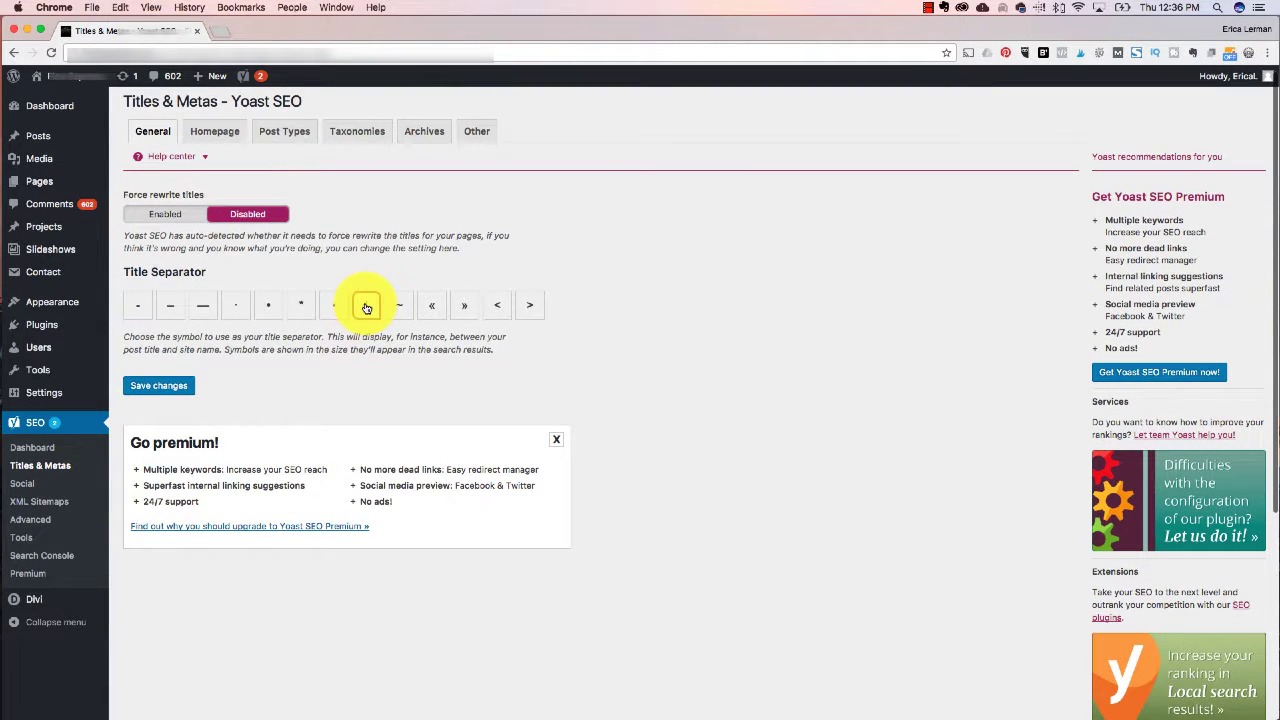
left_click(160, 386)
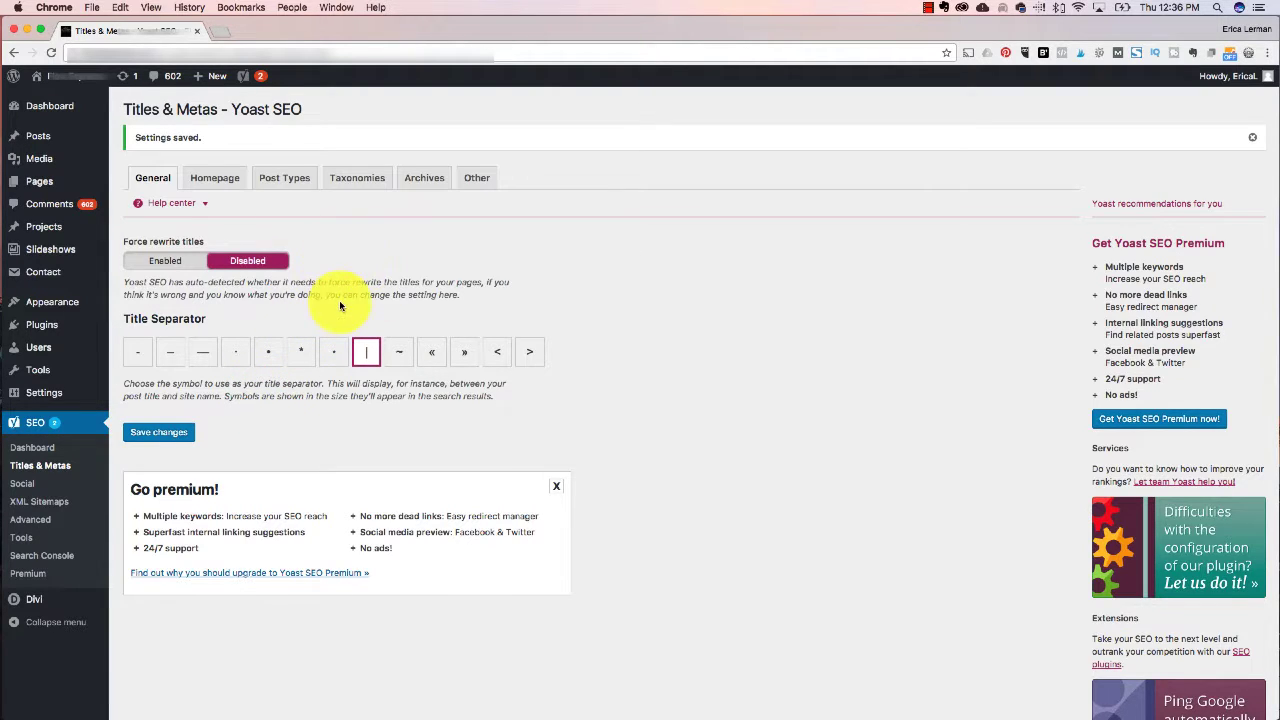
Review the homepage settings and the title templates and meta options for each post type in Titles & Metas.
left_click(230, 183)
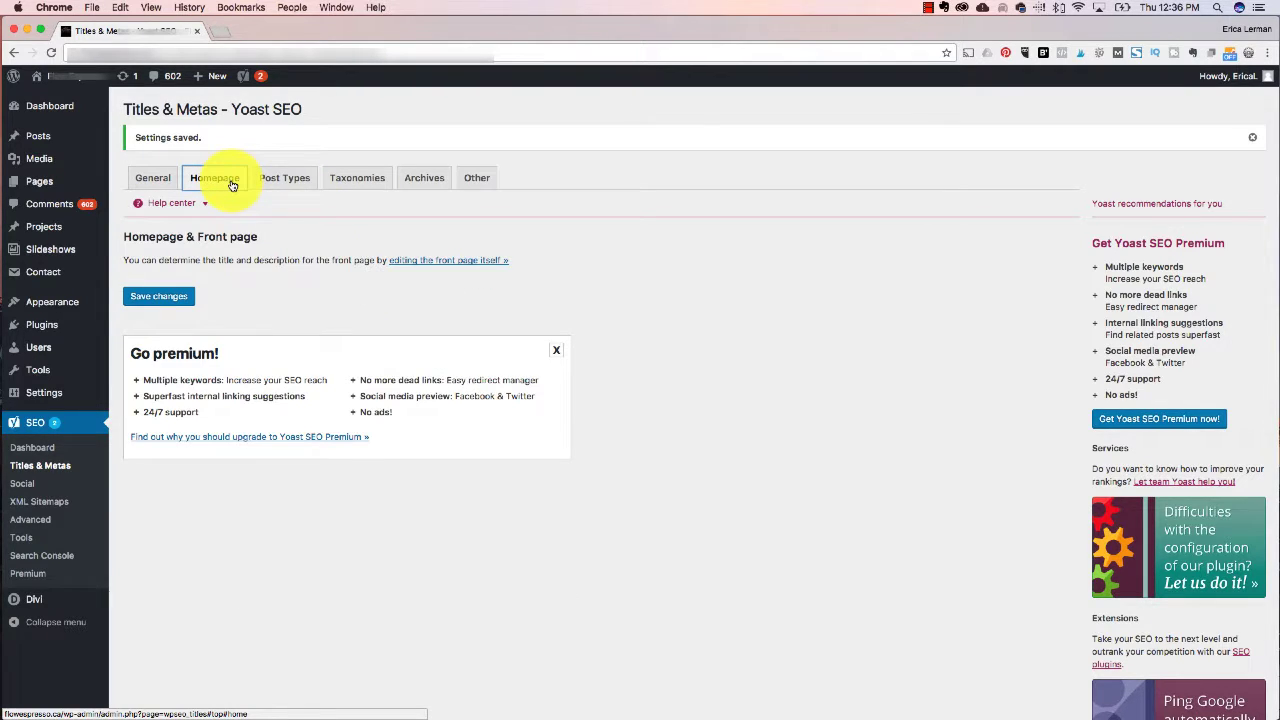
left_click(302, 181)
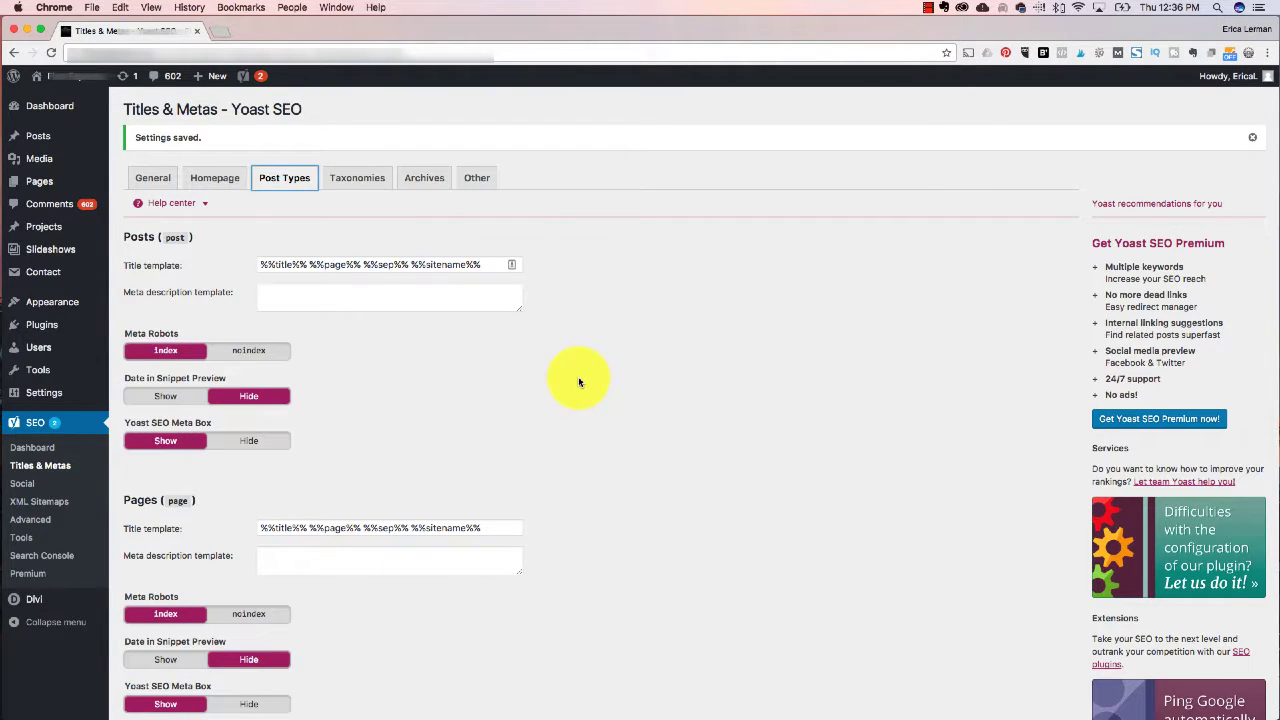
scroll(382, 352, "down", 1)
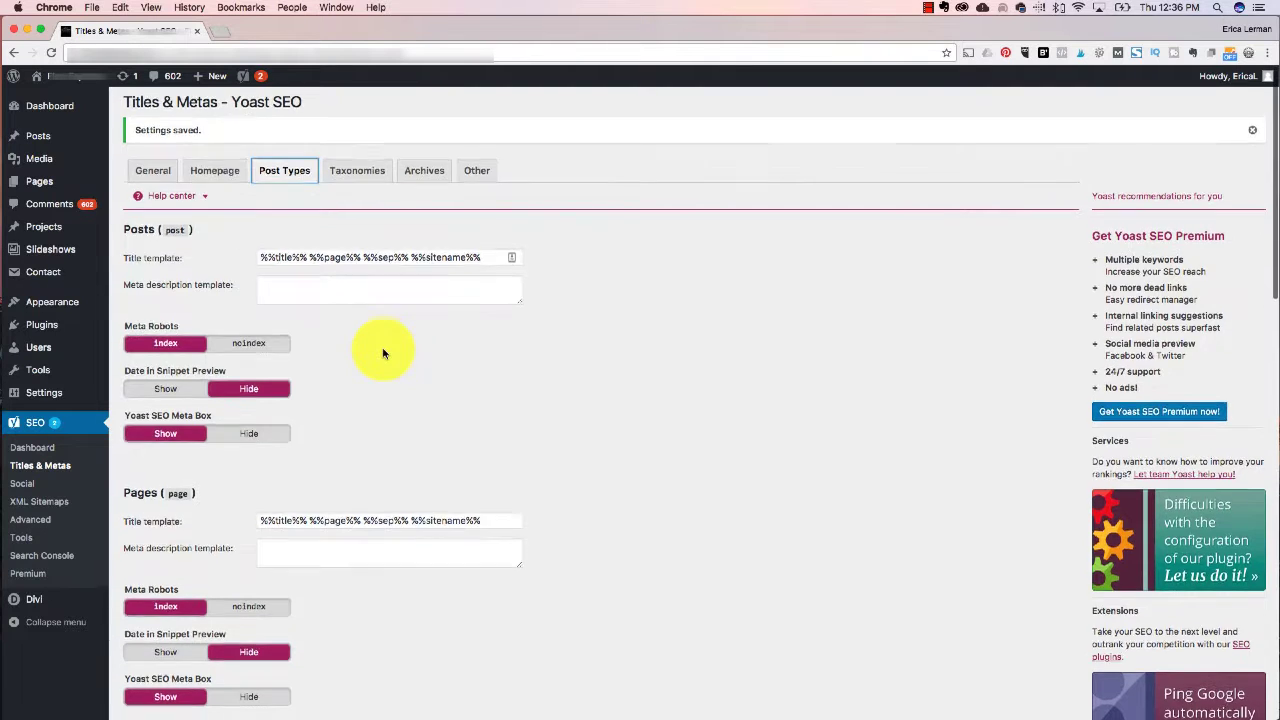
scroll(382, 352, "down", 5)
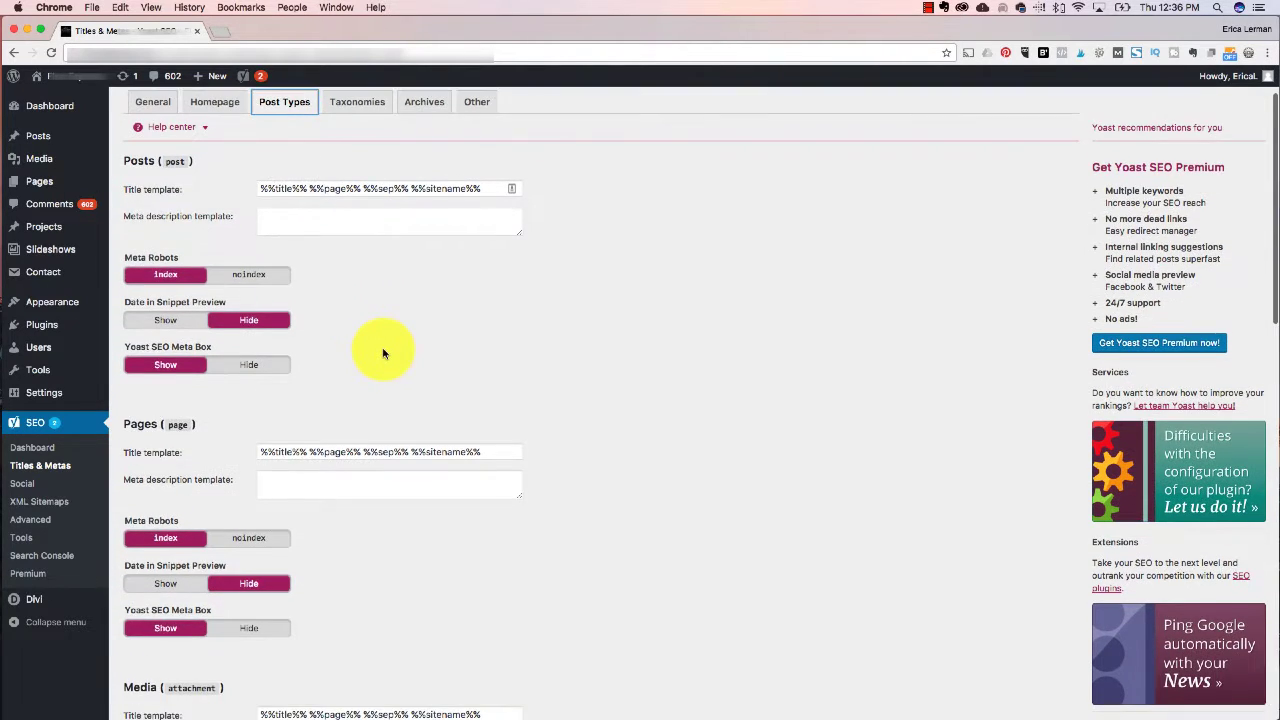
scroll(382, 352, "down", 5)
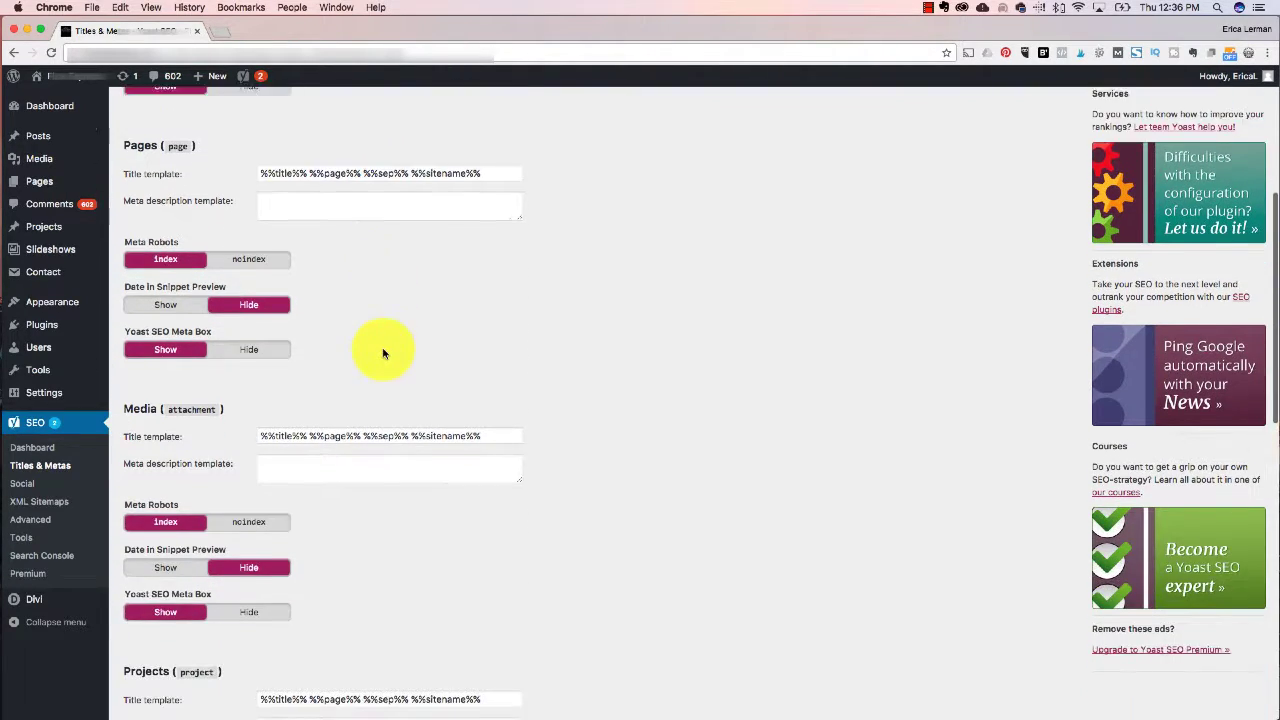
scroll(382, 352, "up", 3)
scroll(382, 352, "up", 3)
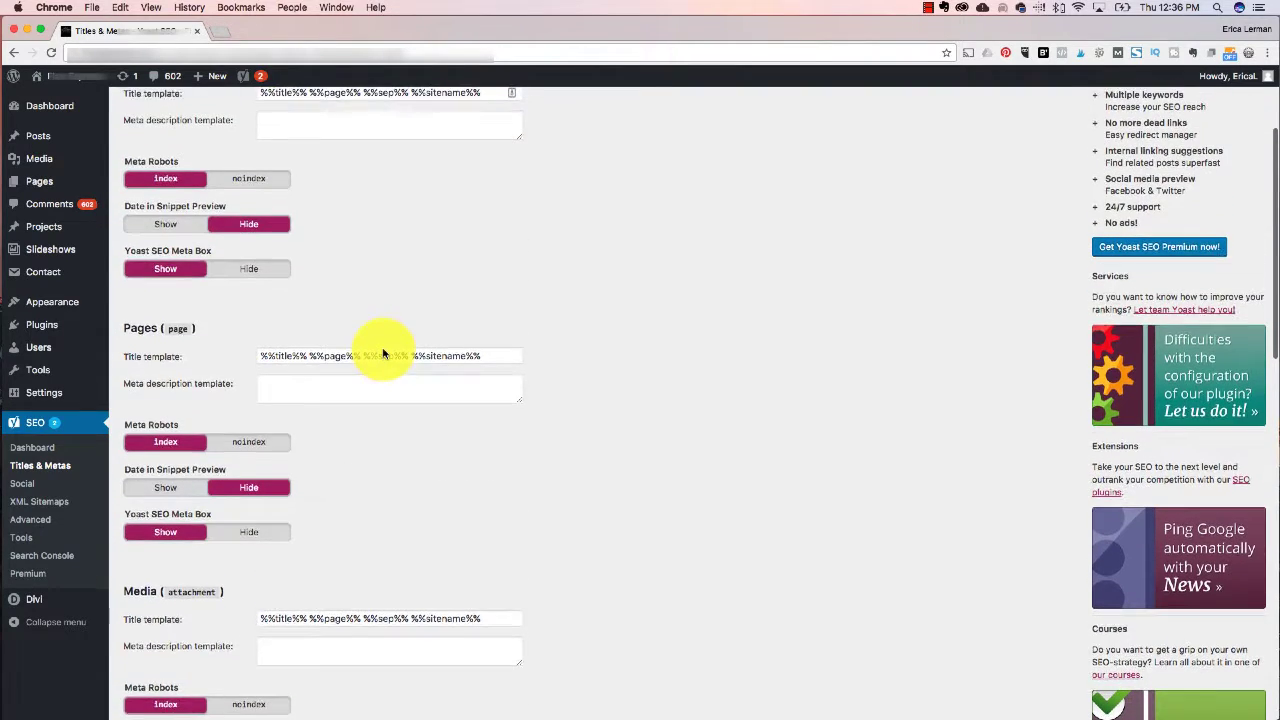
scroll(382, 352, "down", 3)
scroll(382, 352, "down", 15)
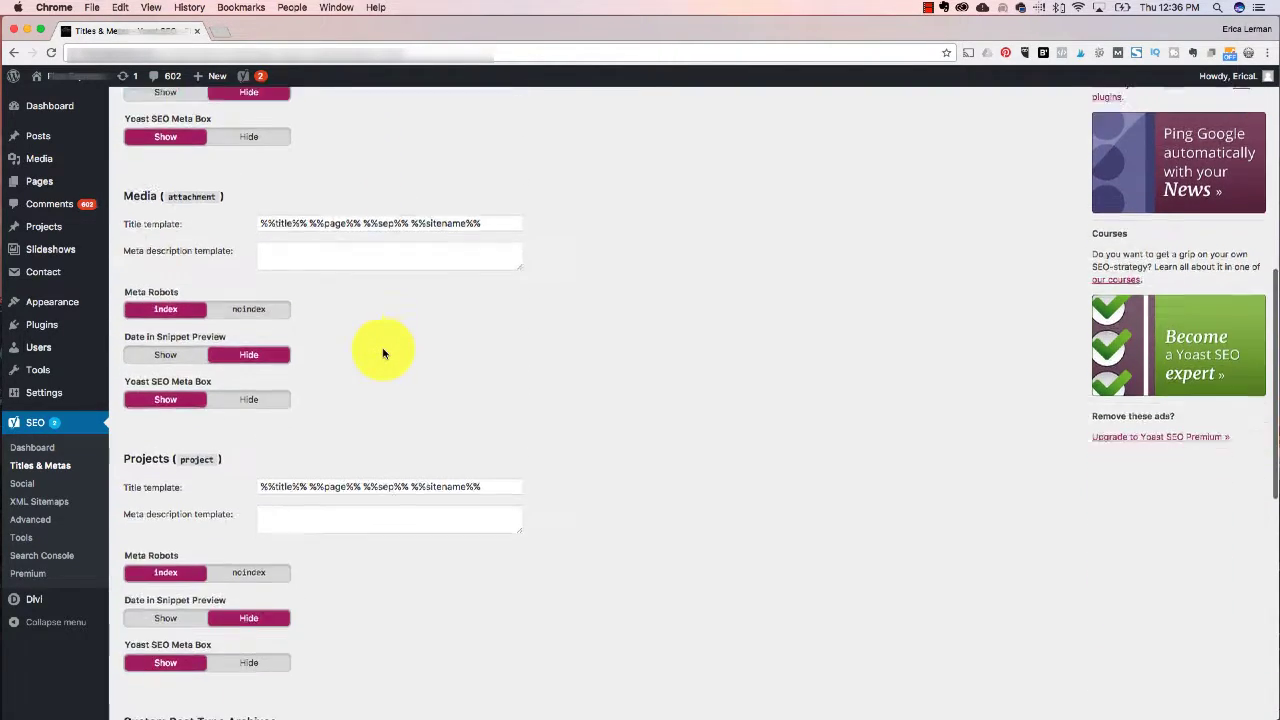
scroll(382, 352, "down", 2)
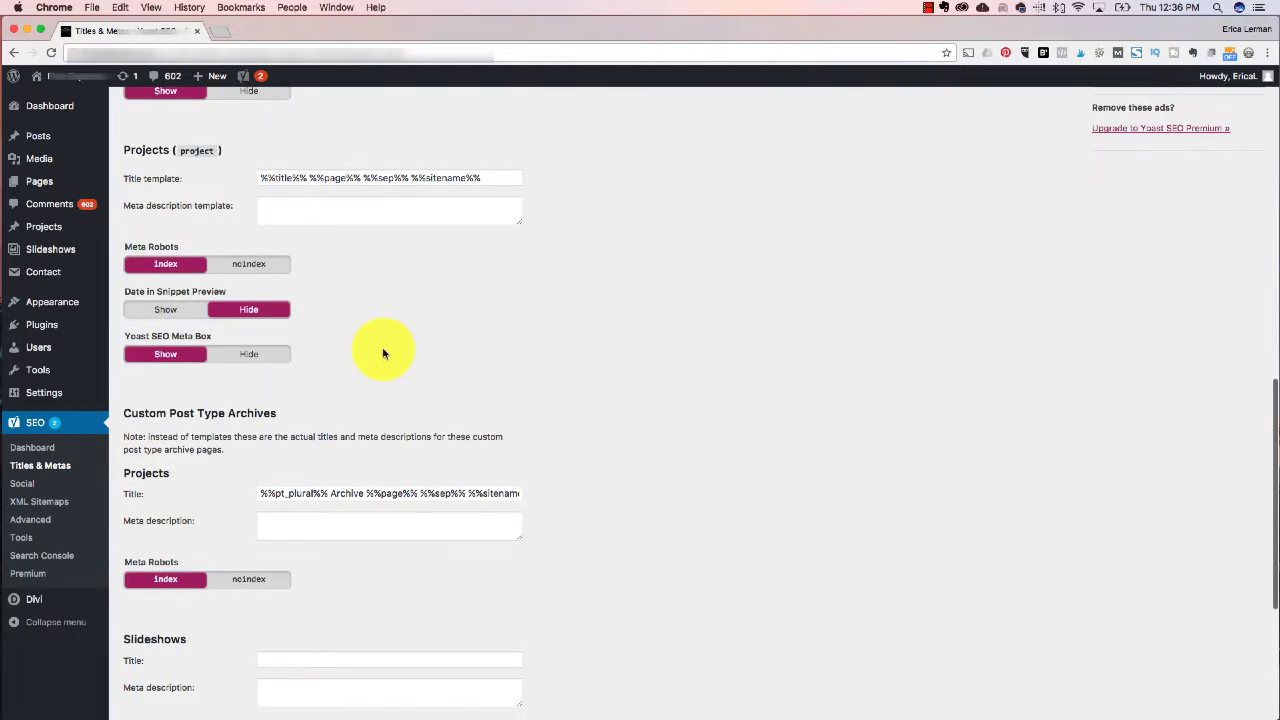
scroll(382, 352, "up", 15)
scroll(382, 352, "up", 10)
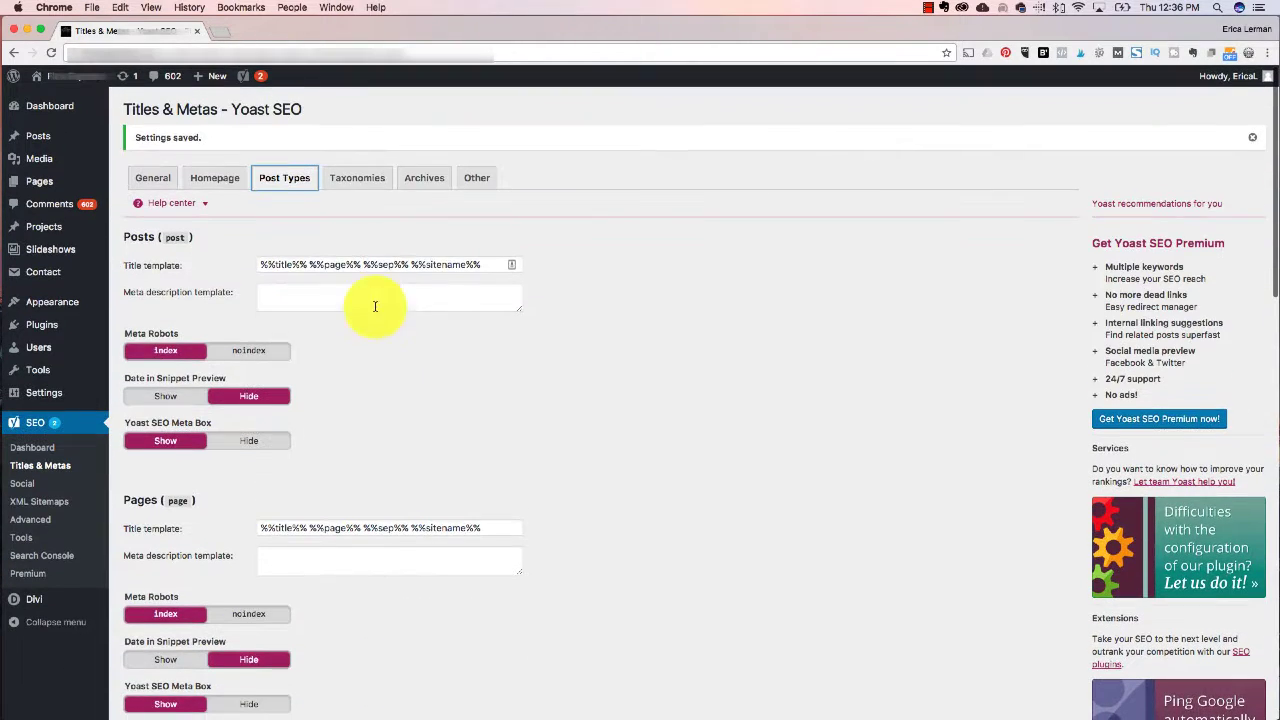
Review the taxonomies, archives and sitewide meta settings in Titles & Metas.
left_click(370, 186)
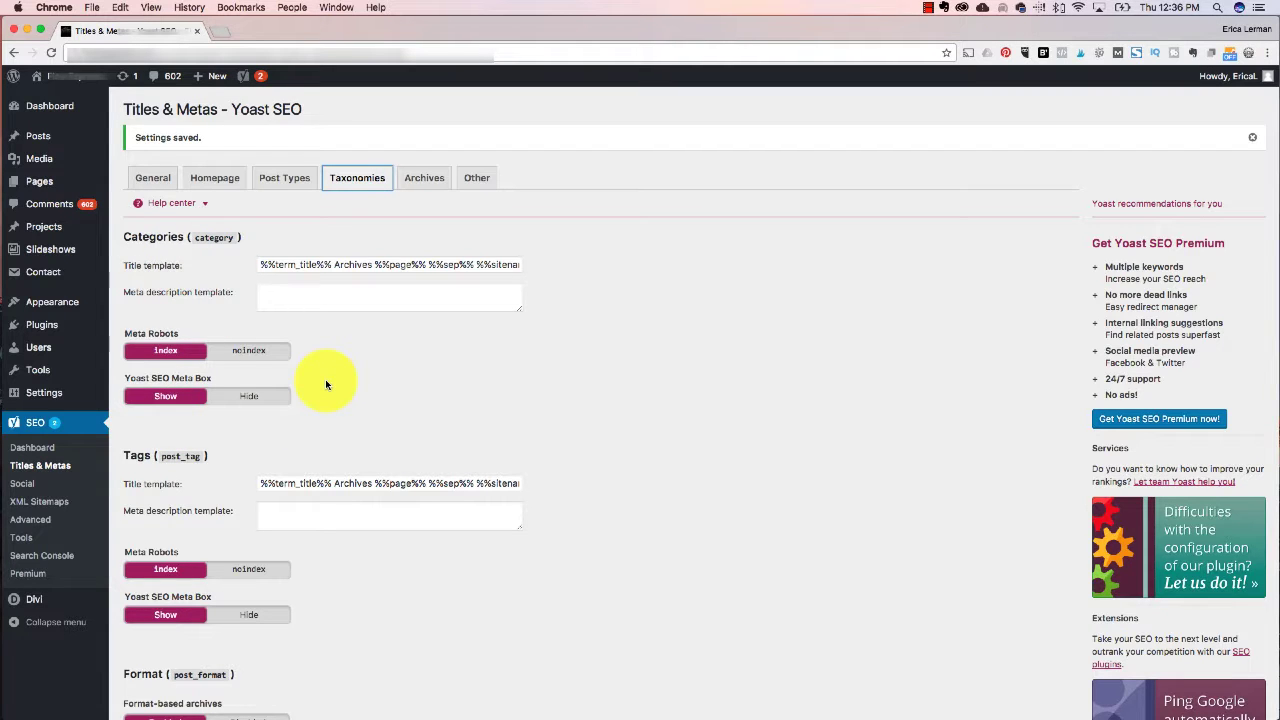
left_click(427, 184)
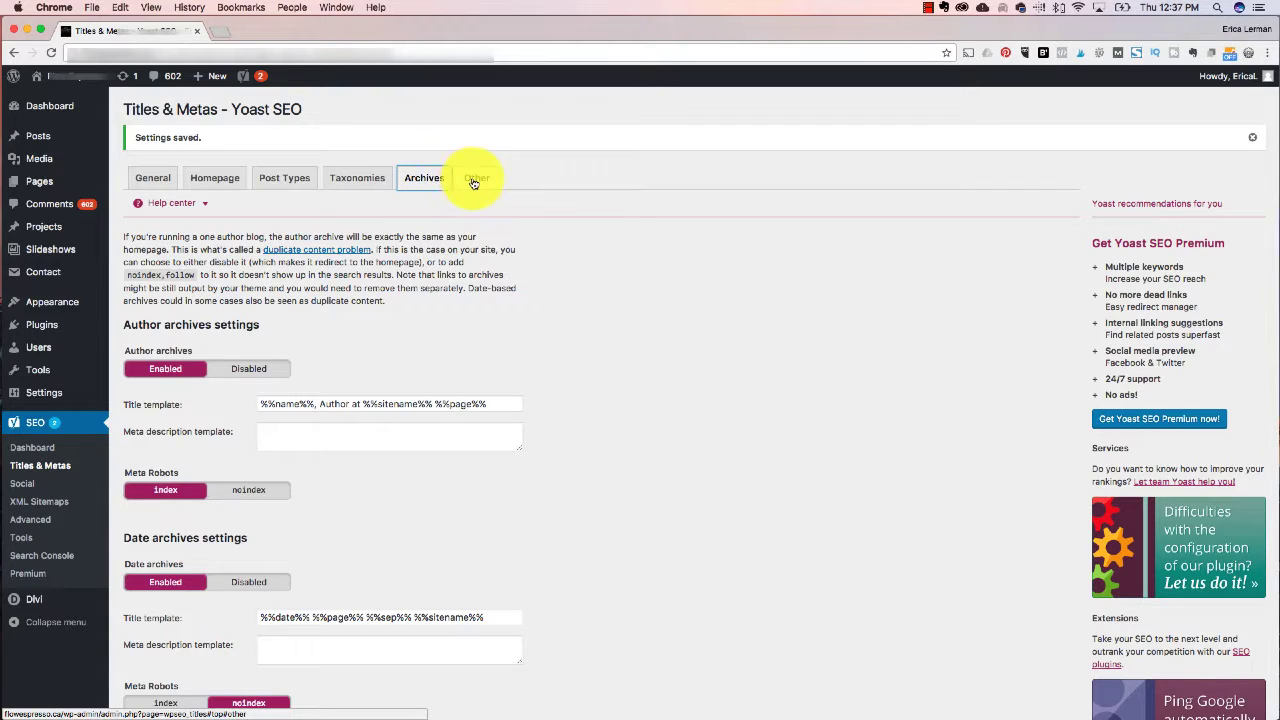
left_click(474, 182)
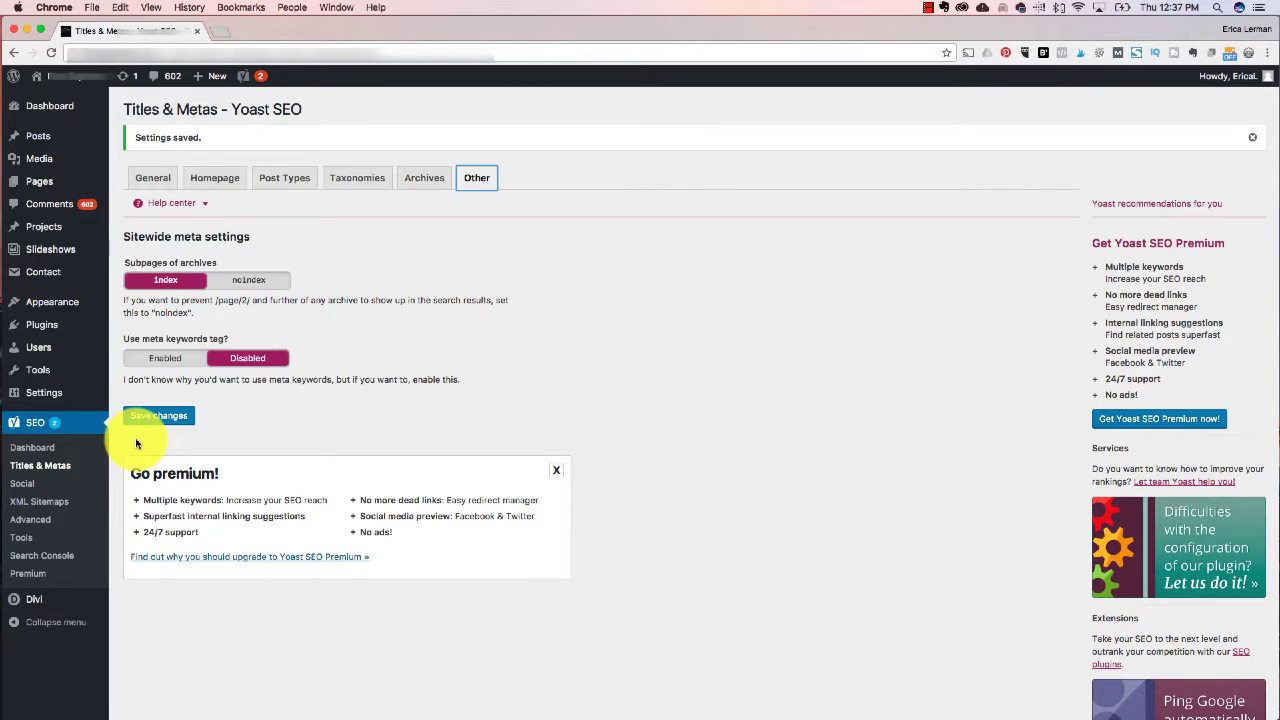
Review the Yoast SEO social profile fields and the Facebook, Twitter, Pinterest and Google+ settings.
left_click(30, 486)
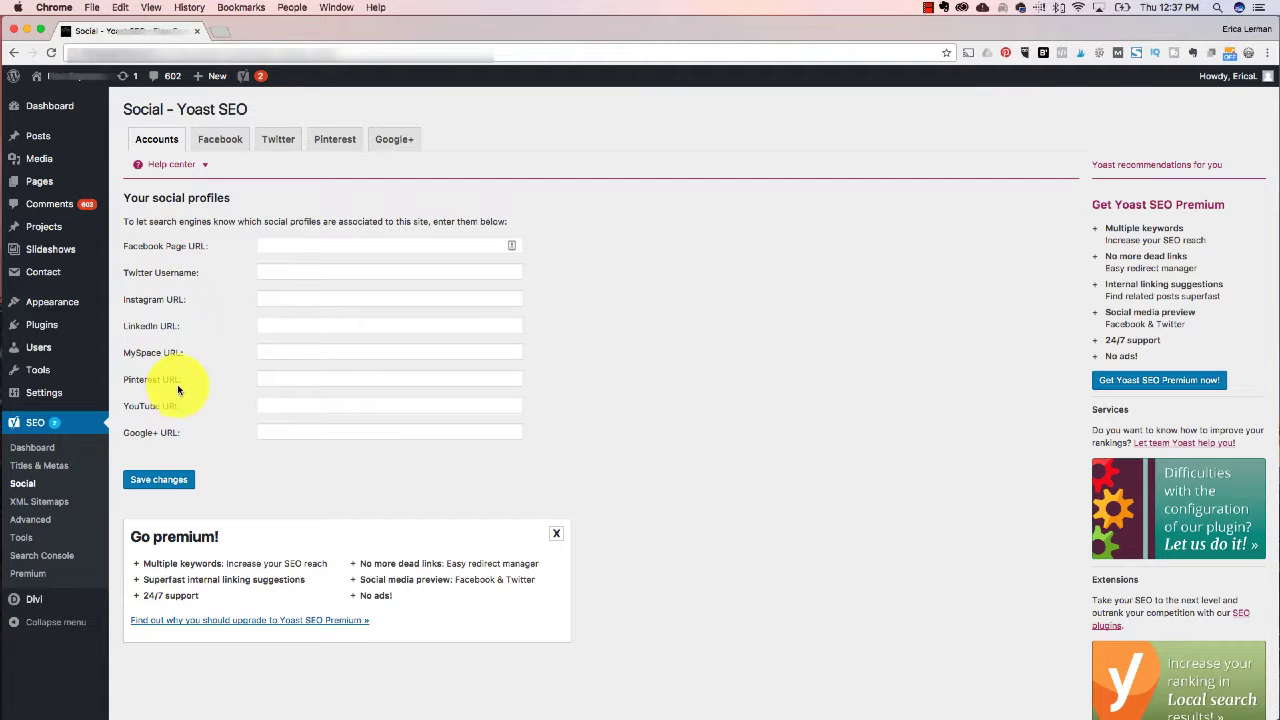
left_click(222, 141)
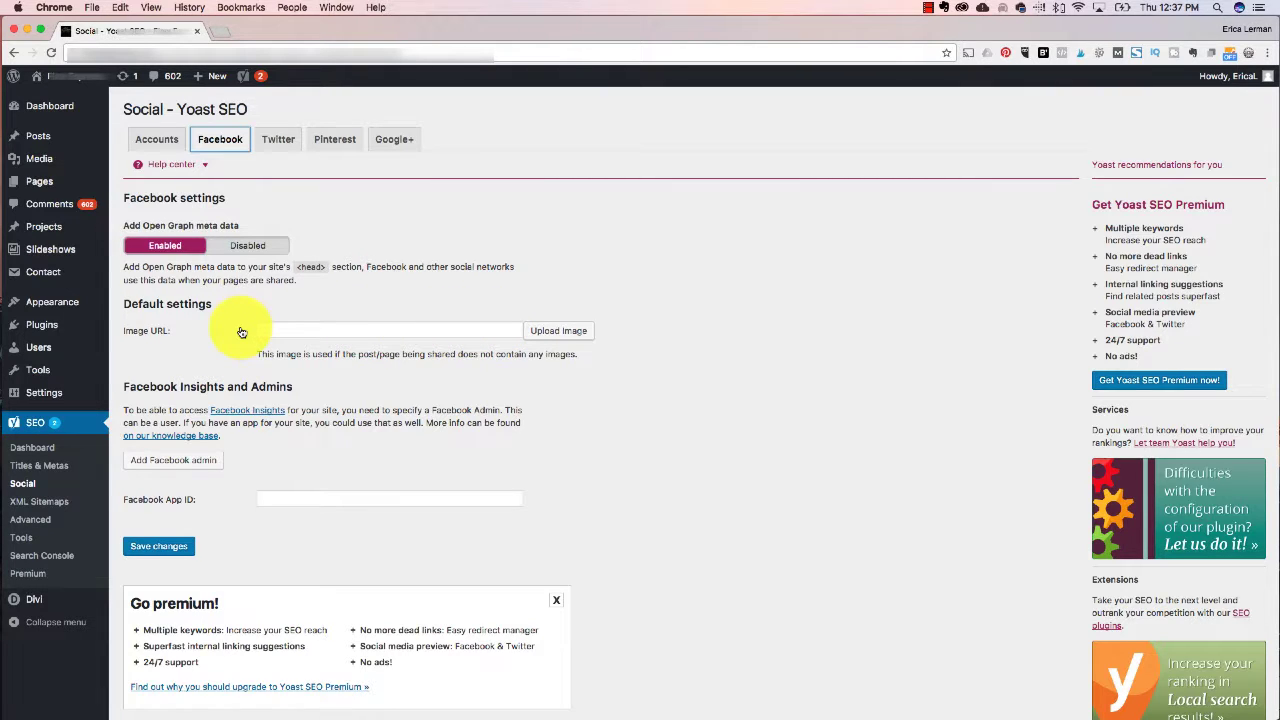
left_click(271, 147)
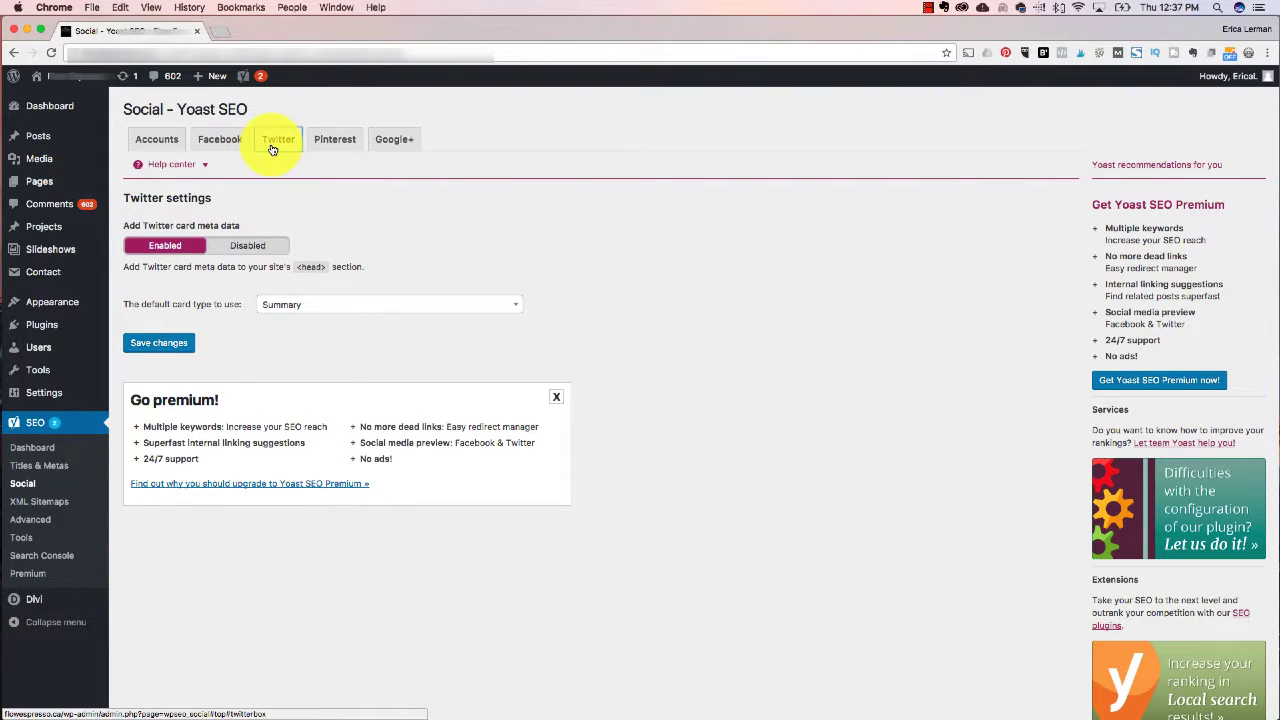
left_click(335, 142)
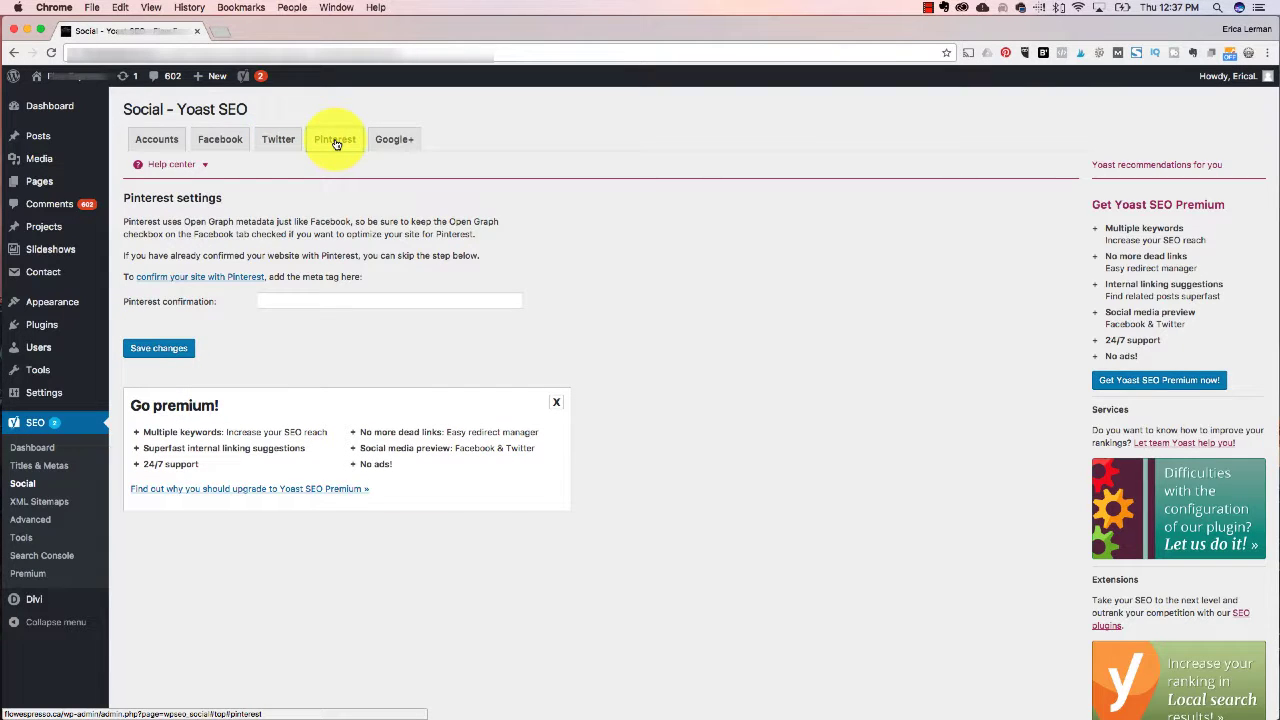
left_click(398, 141)
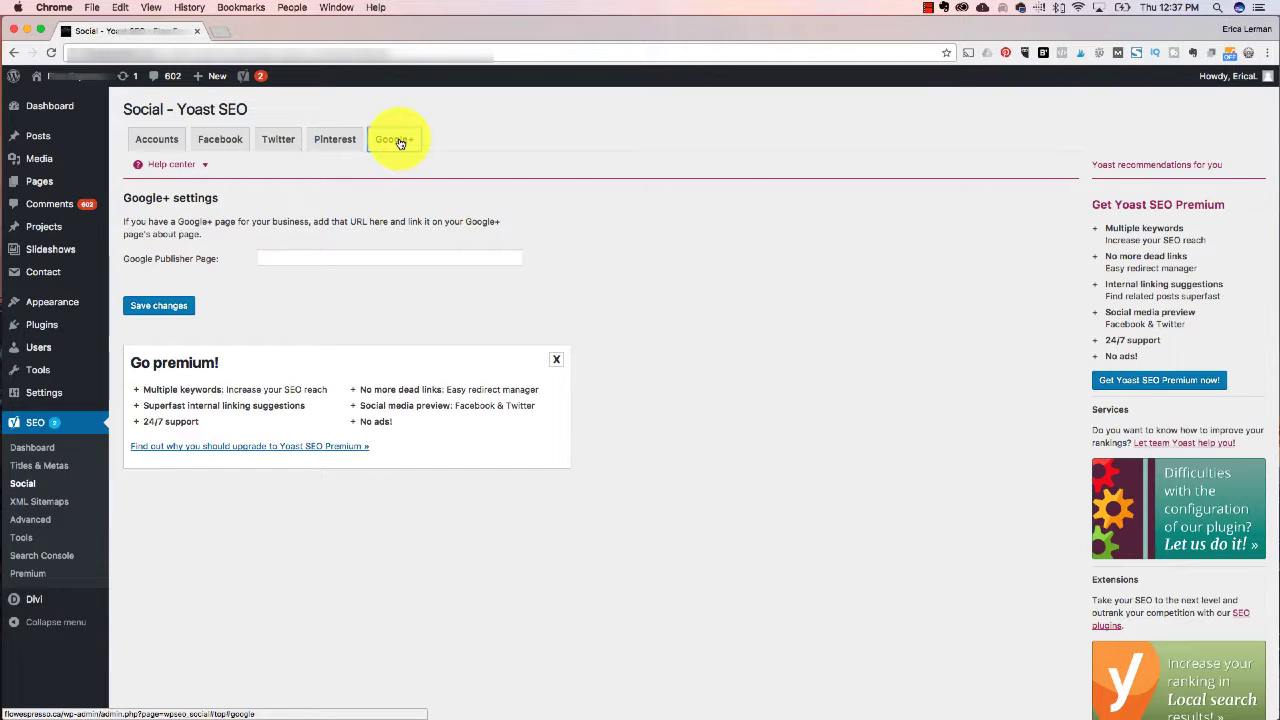
Review the XML sitemap settings, covering general options, user sitemap, post types, excluded posts and taxonomies.
left_click(40, 501)
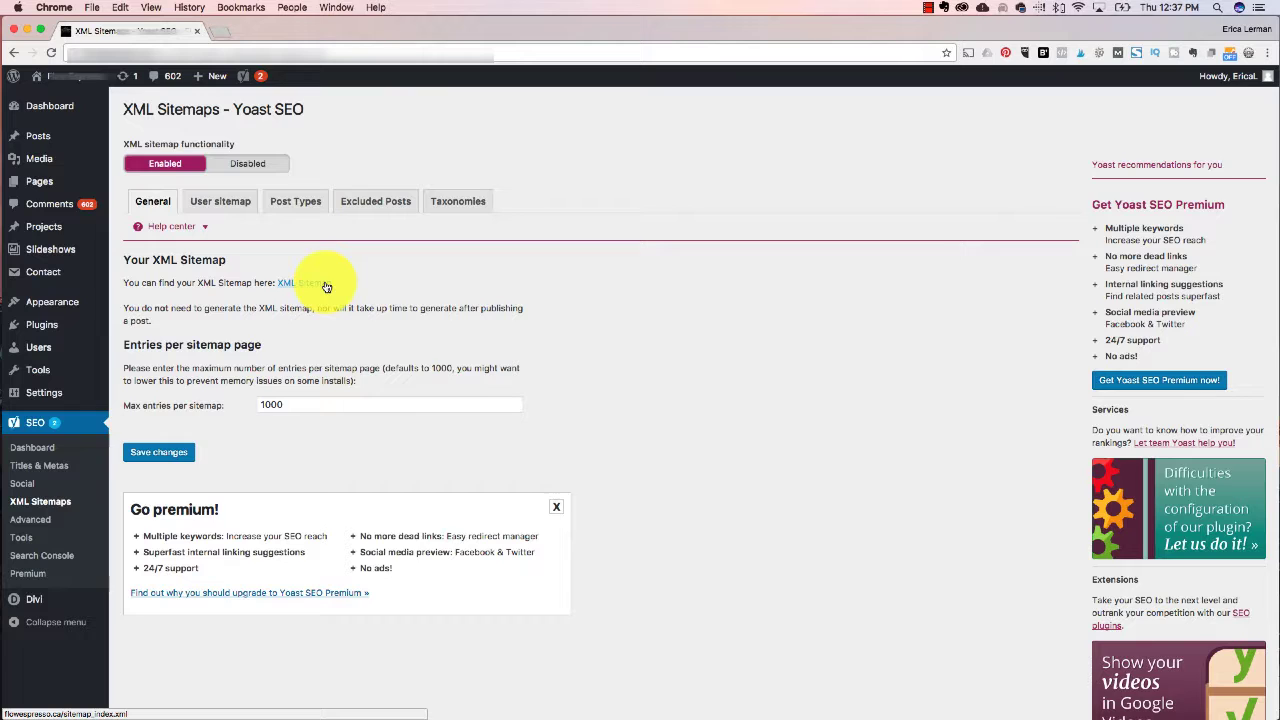
left_click(240, 207)
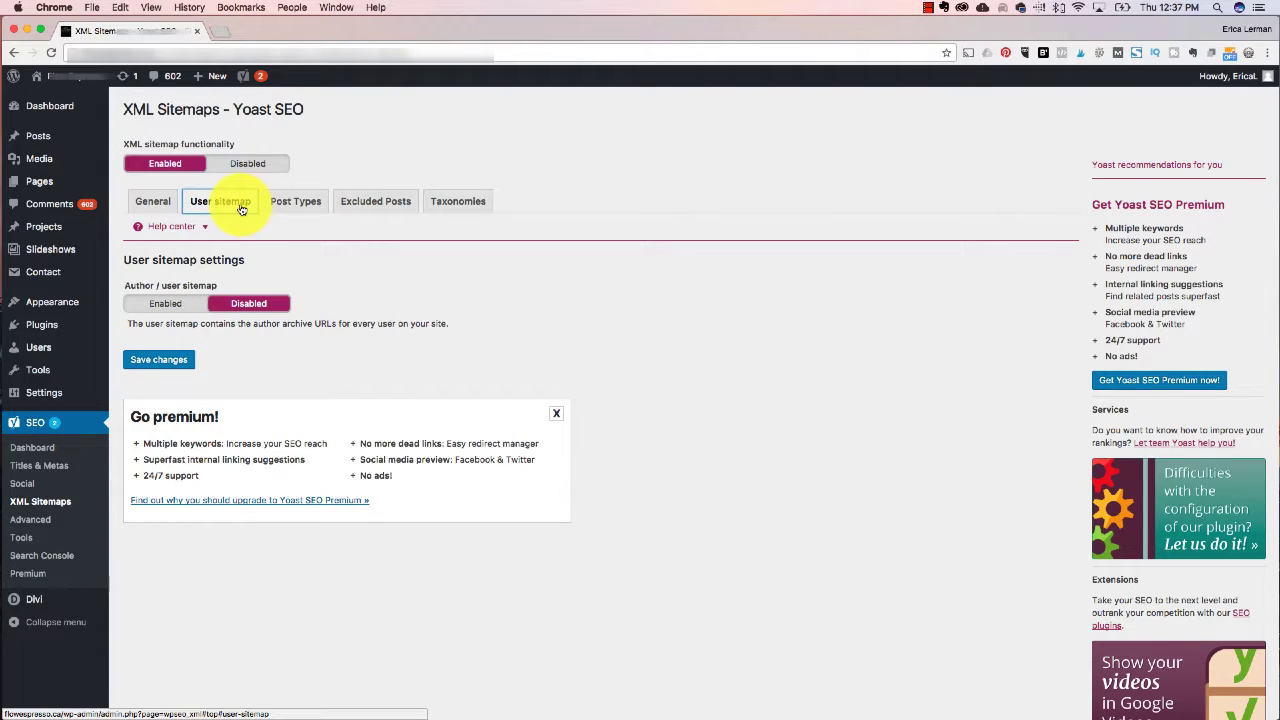
left_click(292, 203)
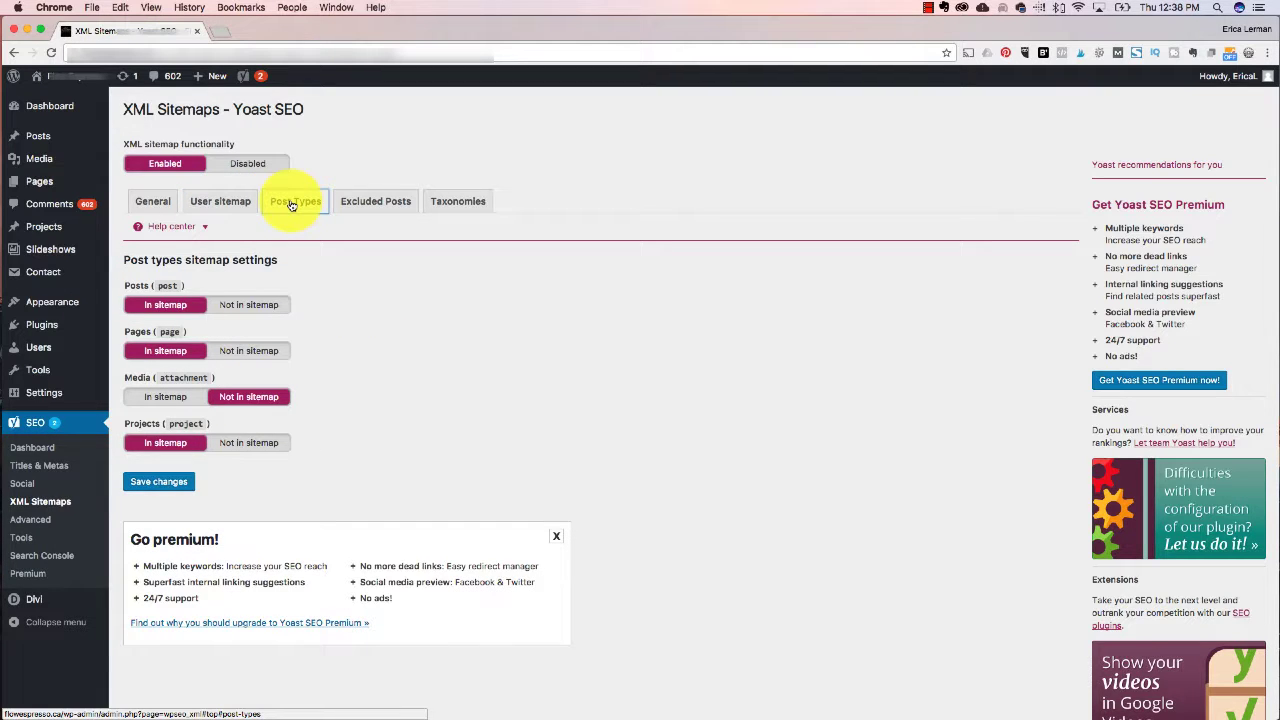
left_click(386, 206)
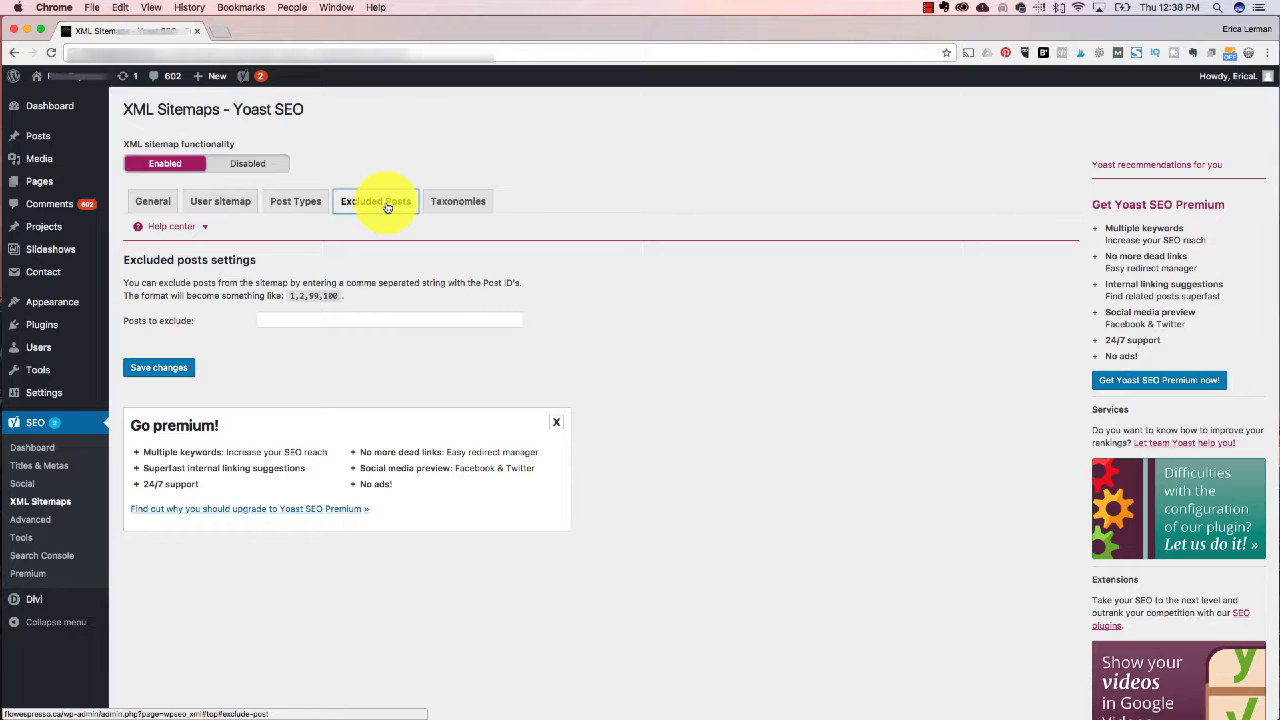
left_click(467, 204)
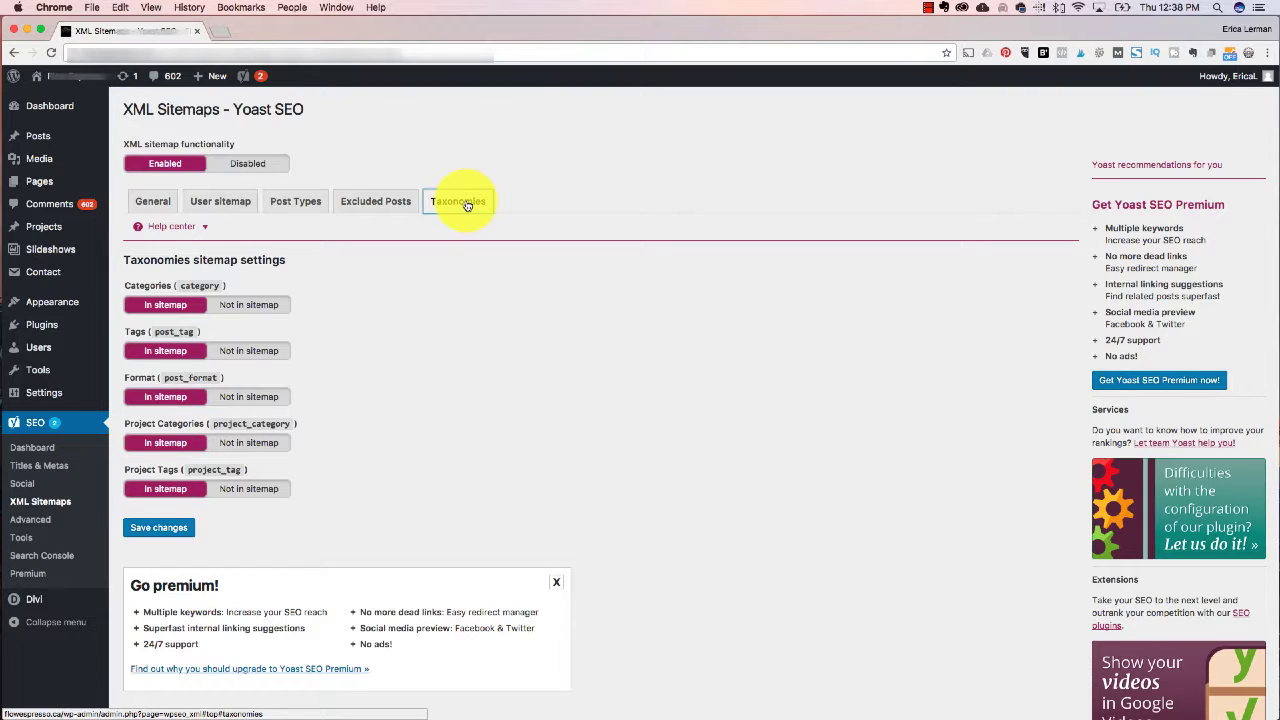
Review the advanced Yoast SEO settings for breadcrumbs, permalinks and the RSS feed.
left_click(45, 521)
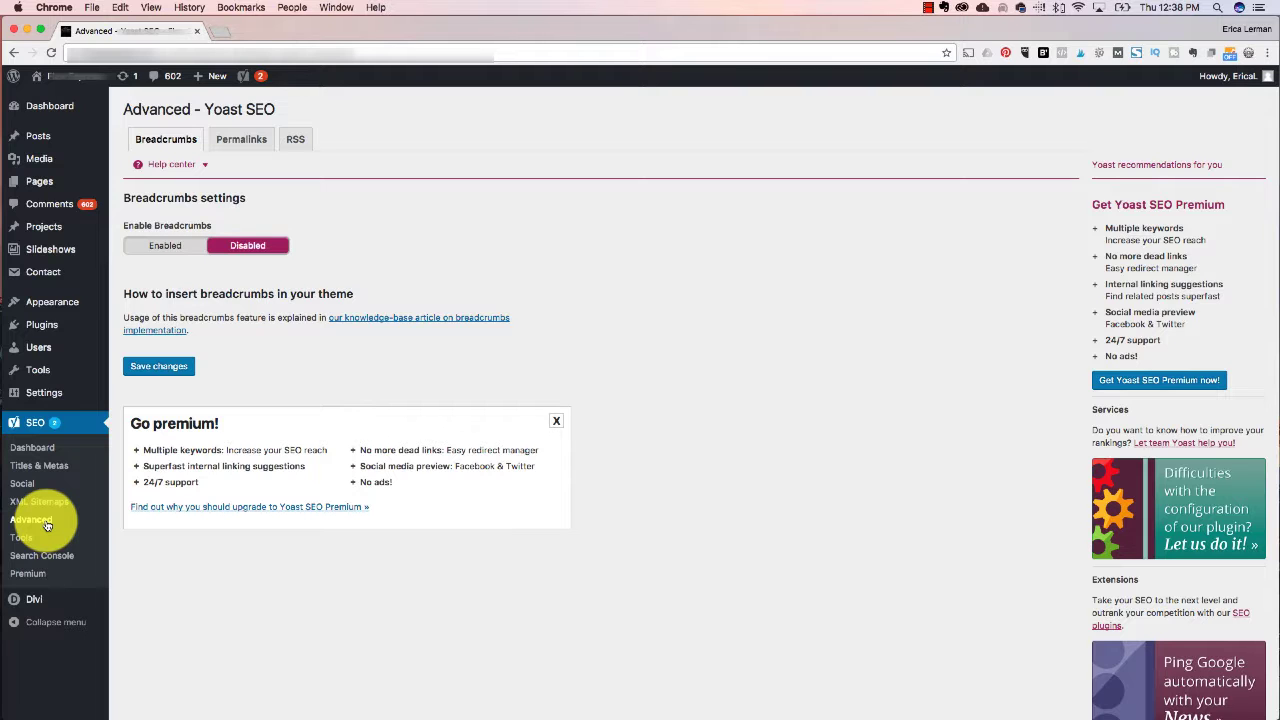
left_click(236, 139)
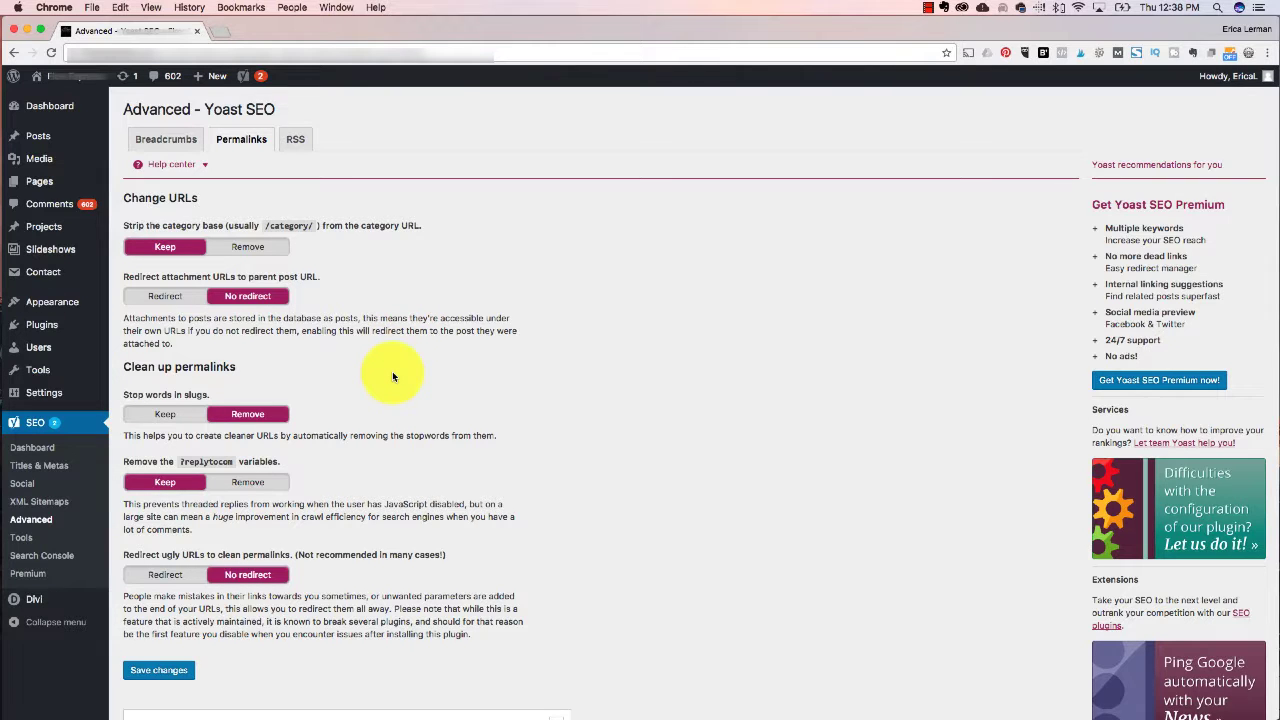
scroll(393, 376, "down", 2)
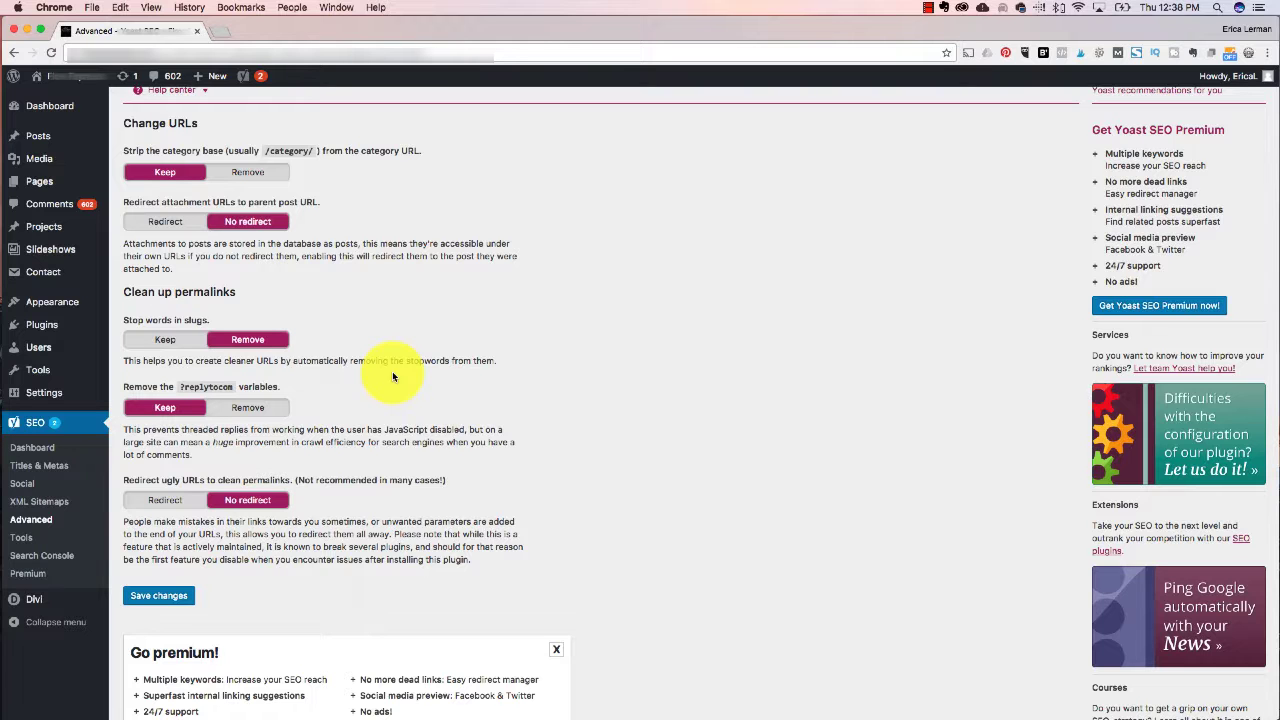
scroll(392, 375, "up", 2)
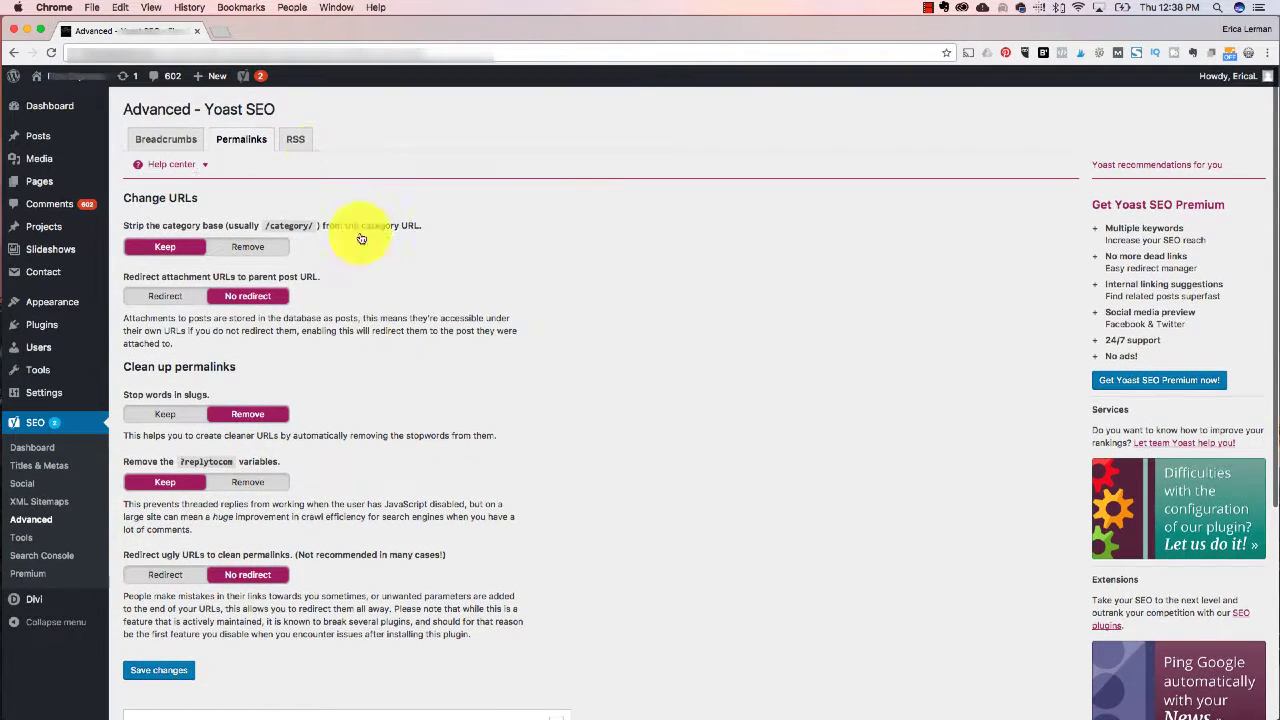
left_click(296, 141)
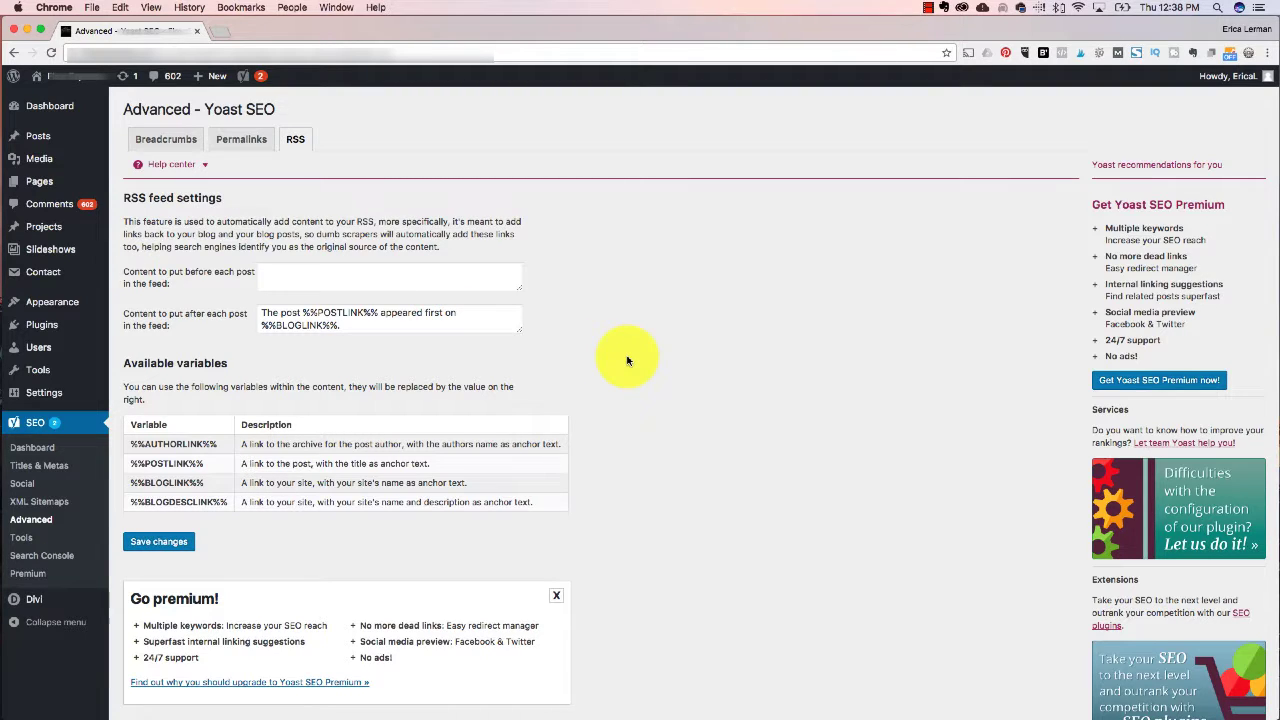
Review the built-in Yoast SEO tools and the Google Search Console authorization settings.
left_click(17, 540)
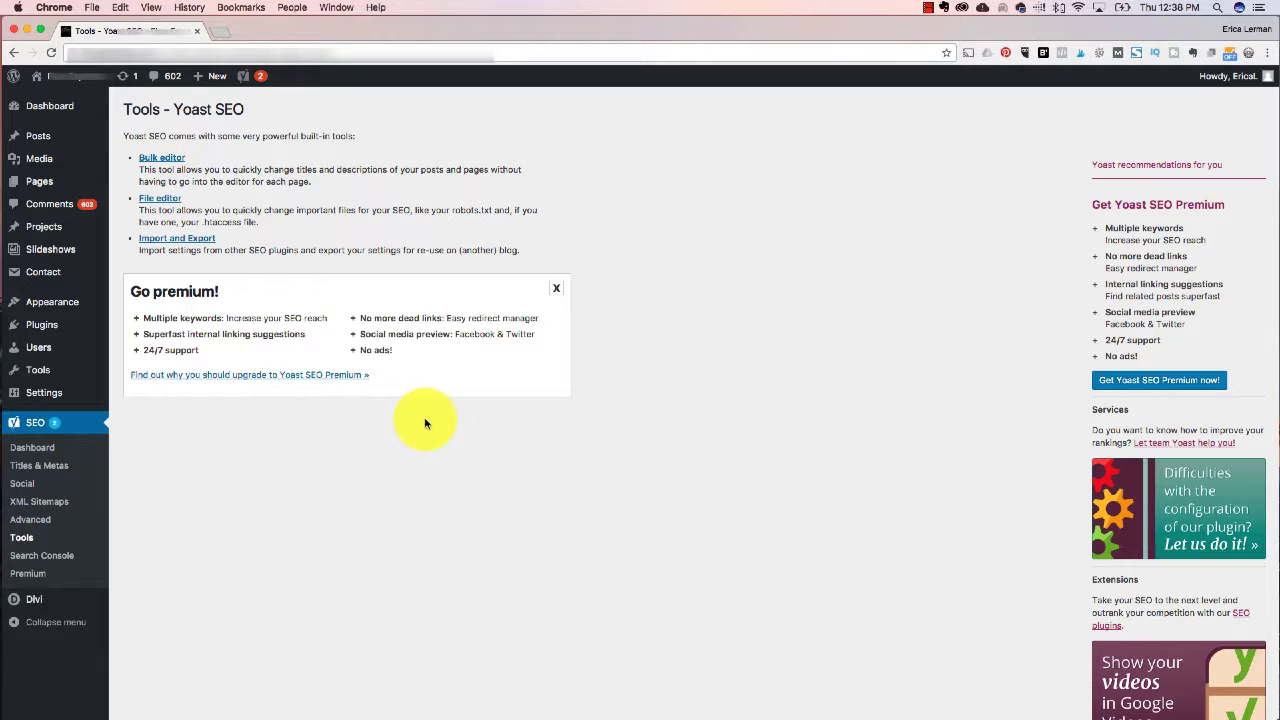
left_click(54, 556)
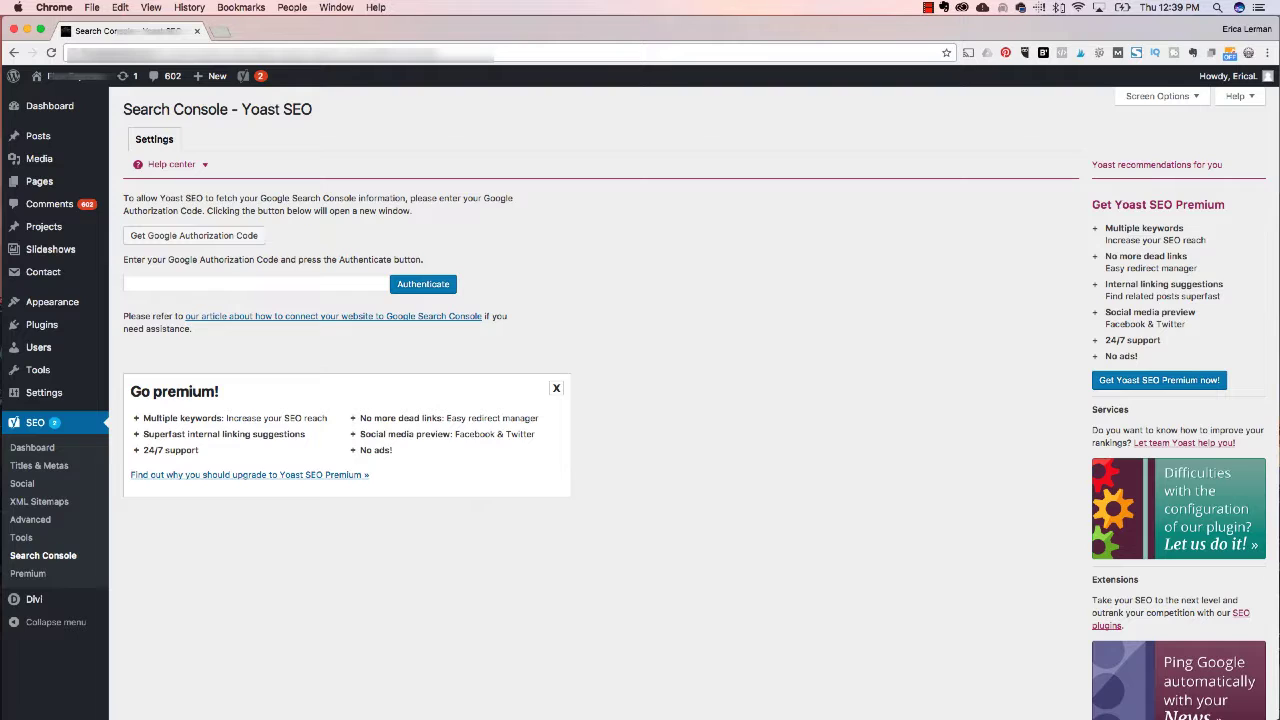
key("super+shift+2")
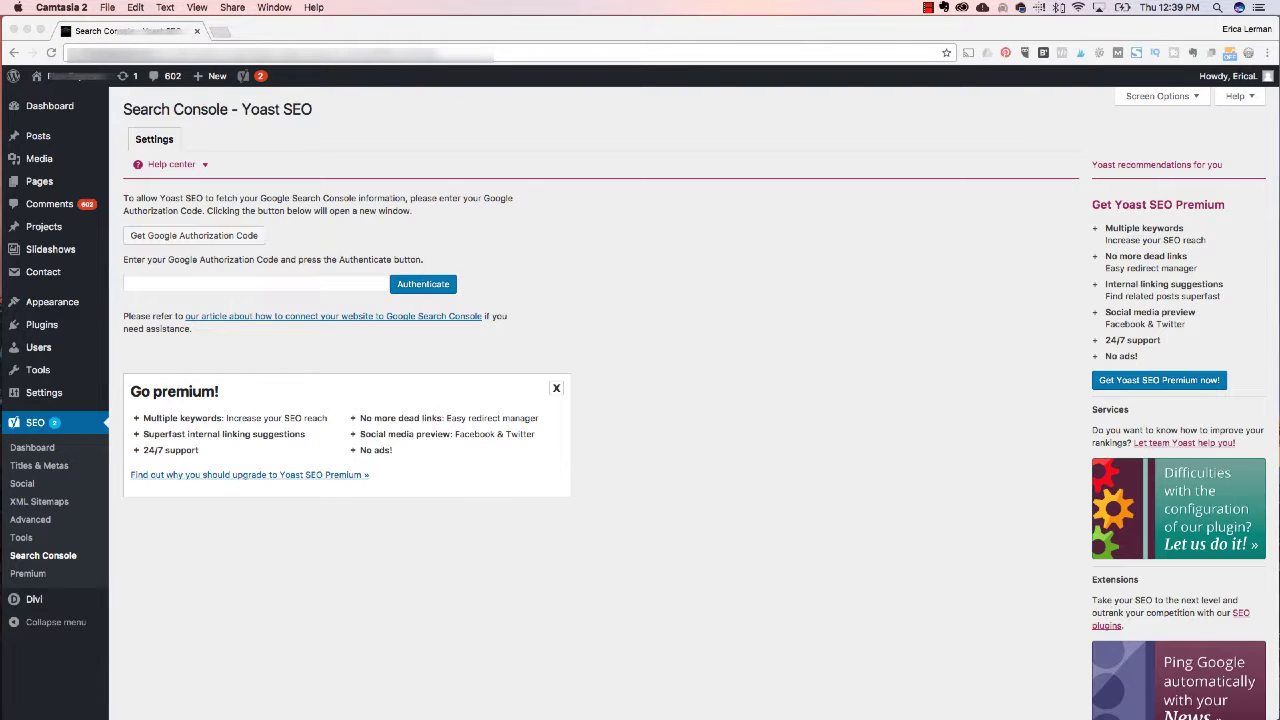